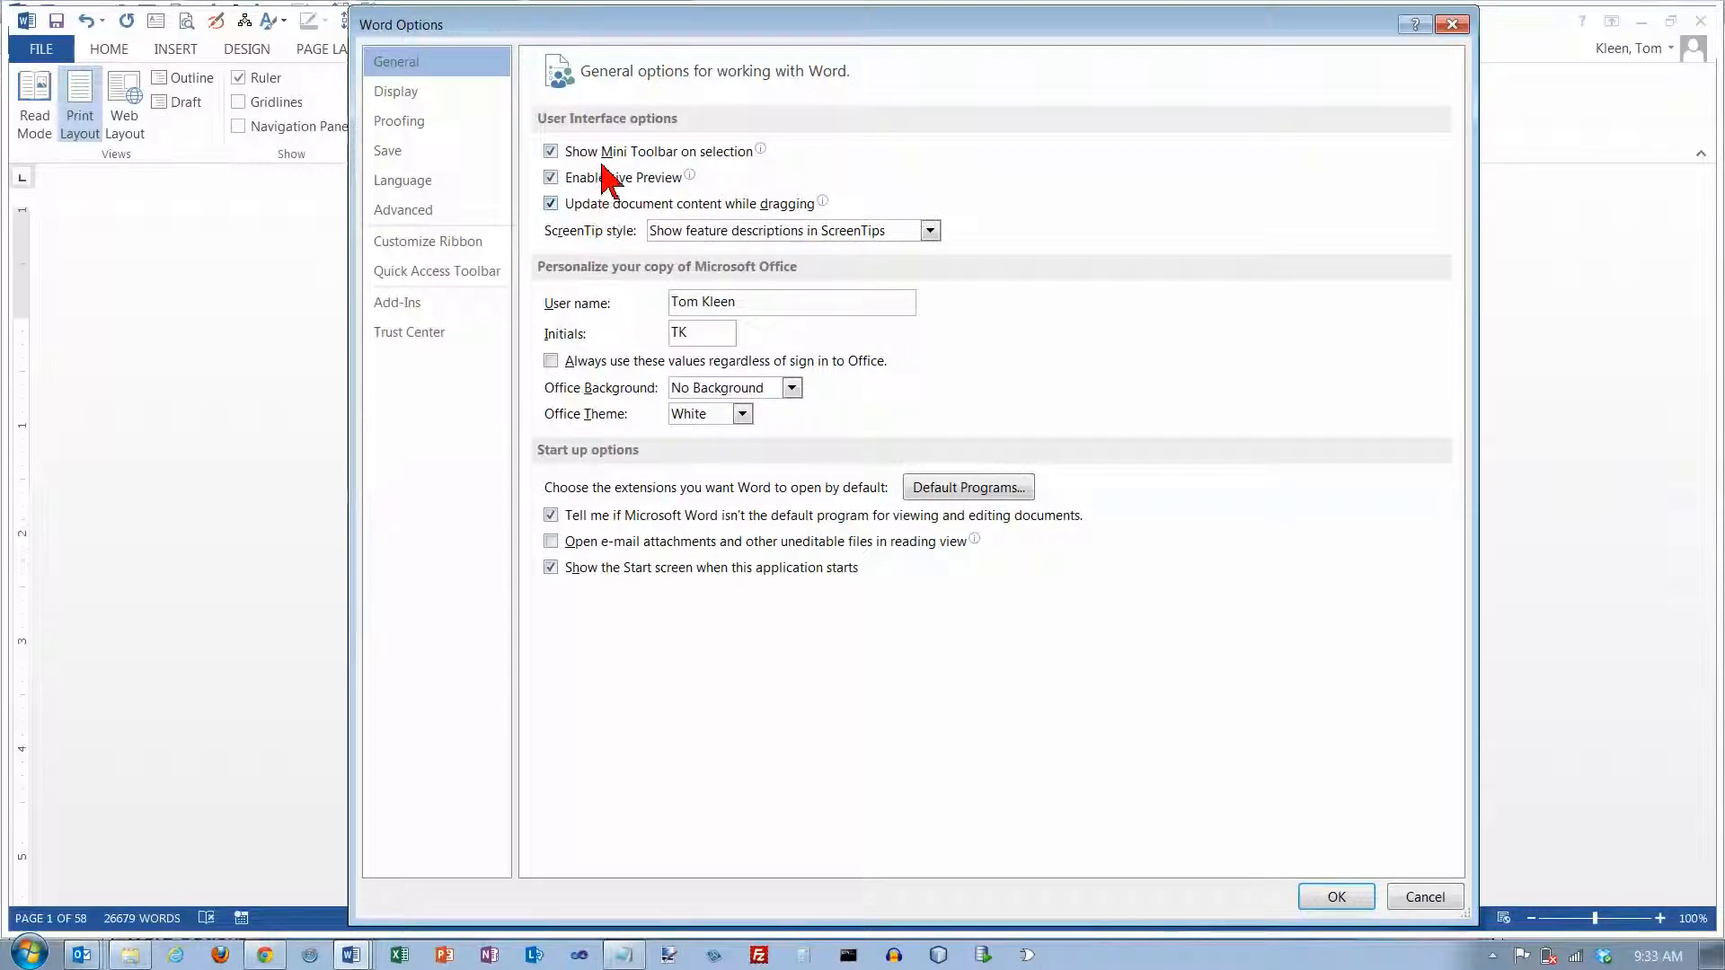
Review the Display and Proofing options, and open the AutoCorrect text replacement settings
left_click(404, 94)
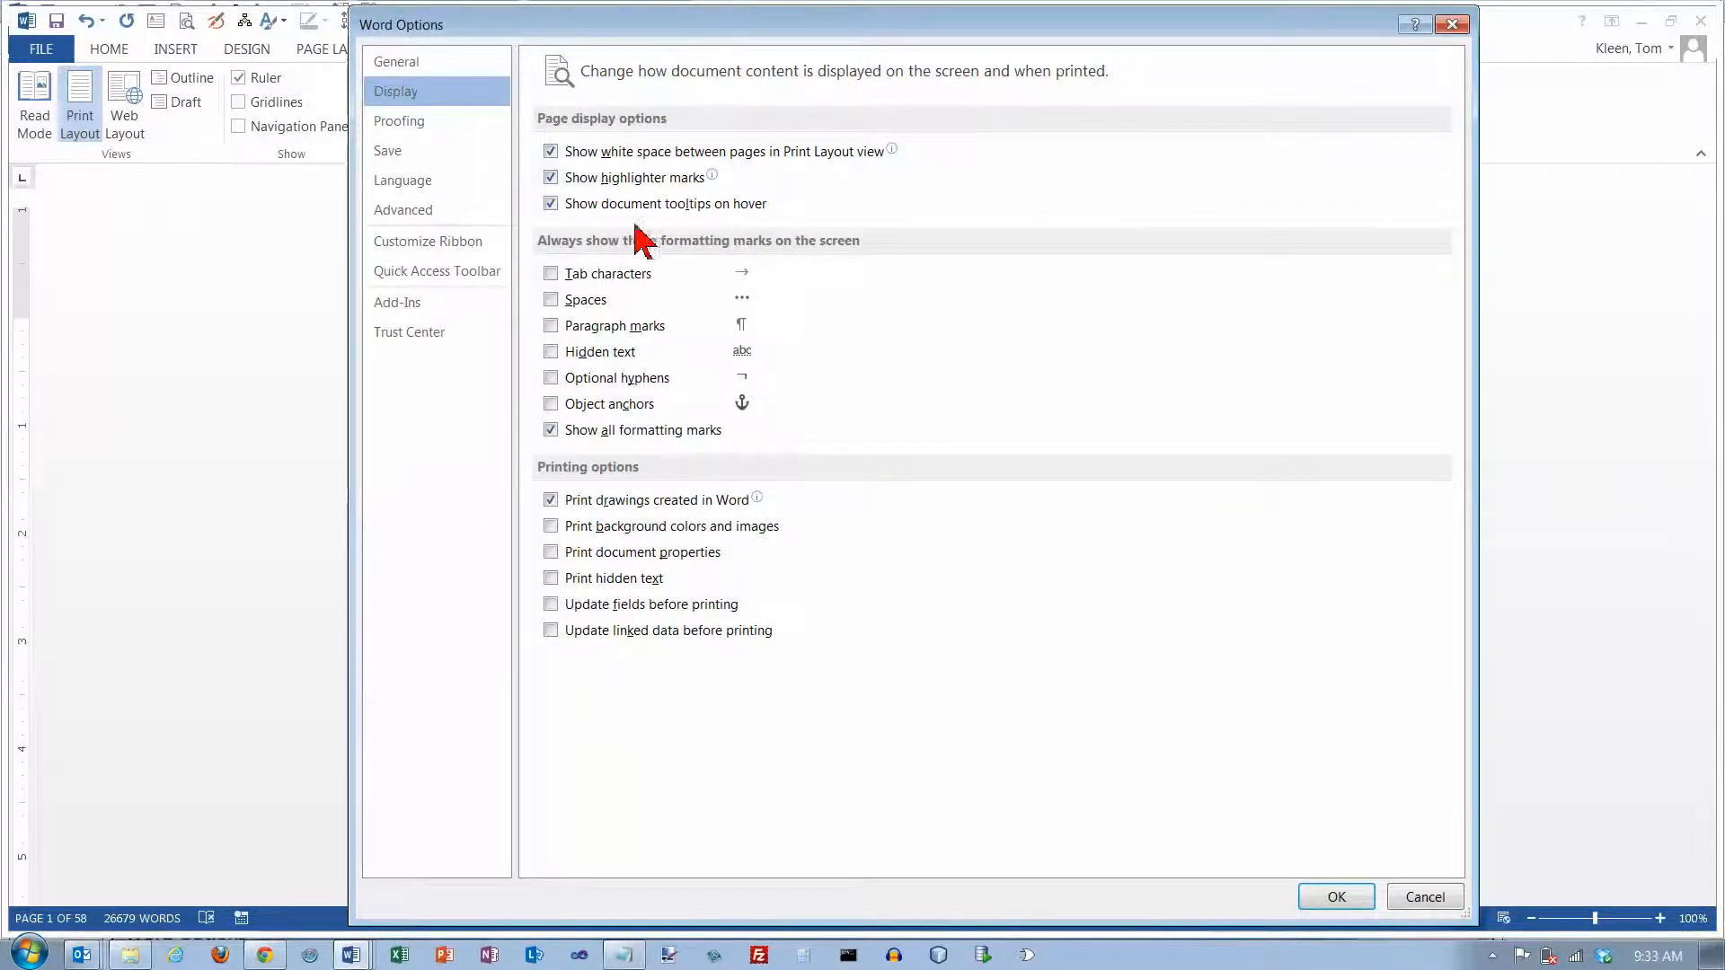
left_click(428, 126)
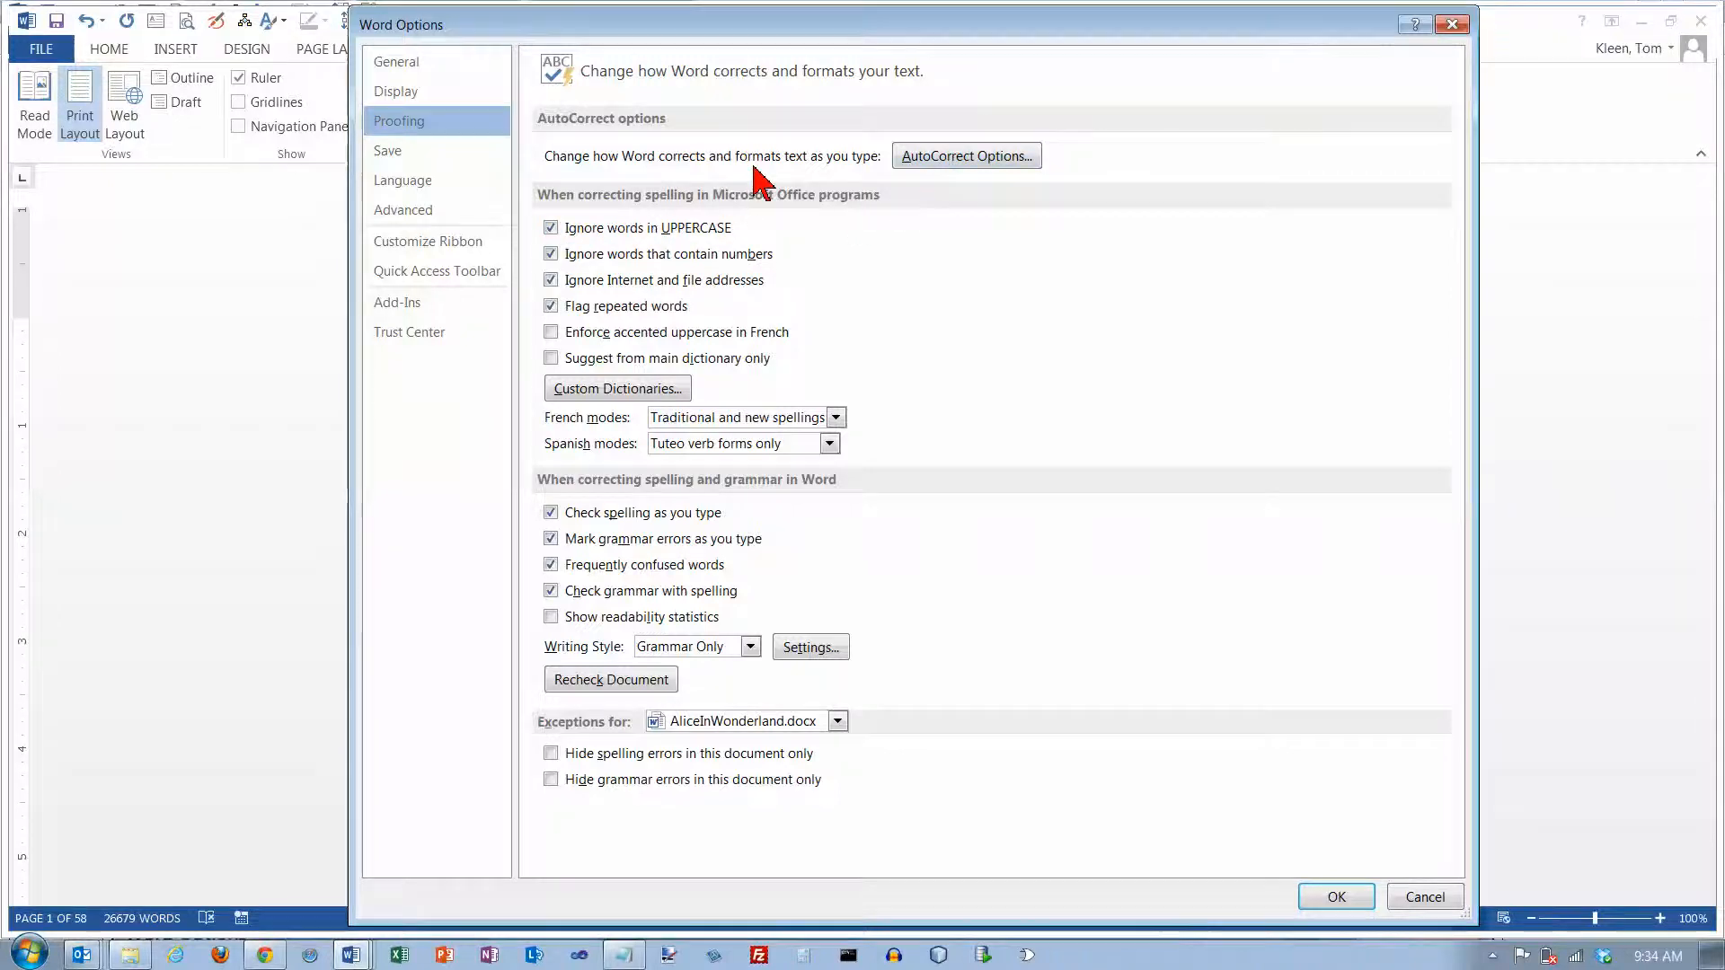
left_click(1002, 159)
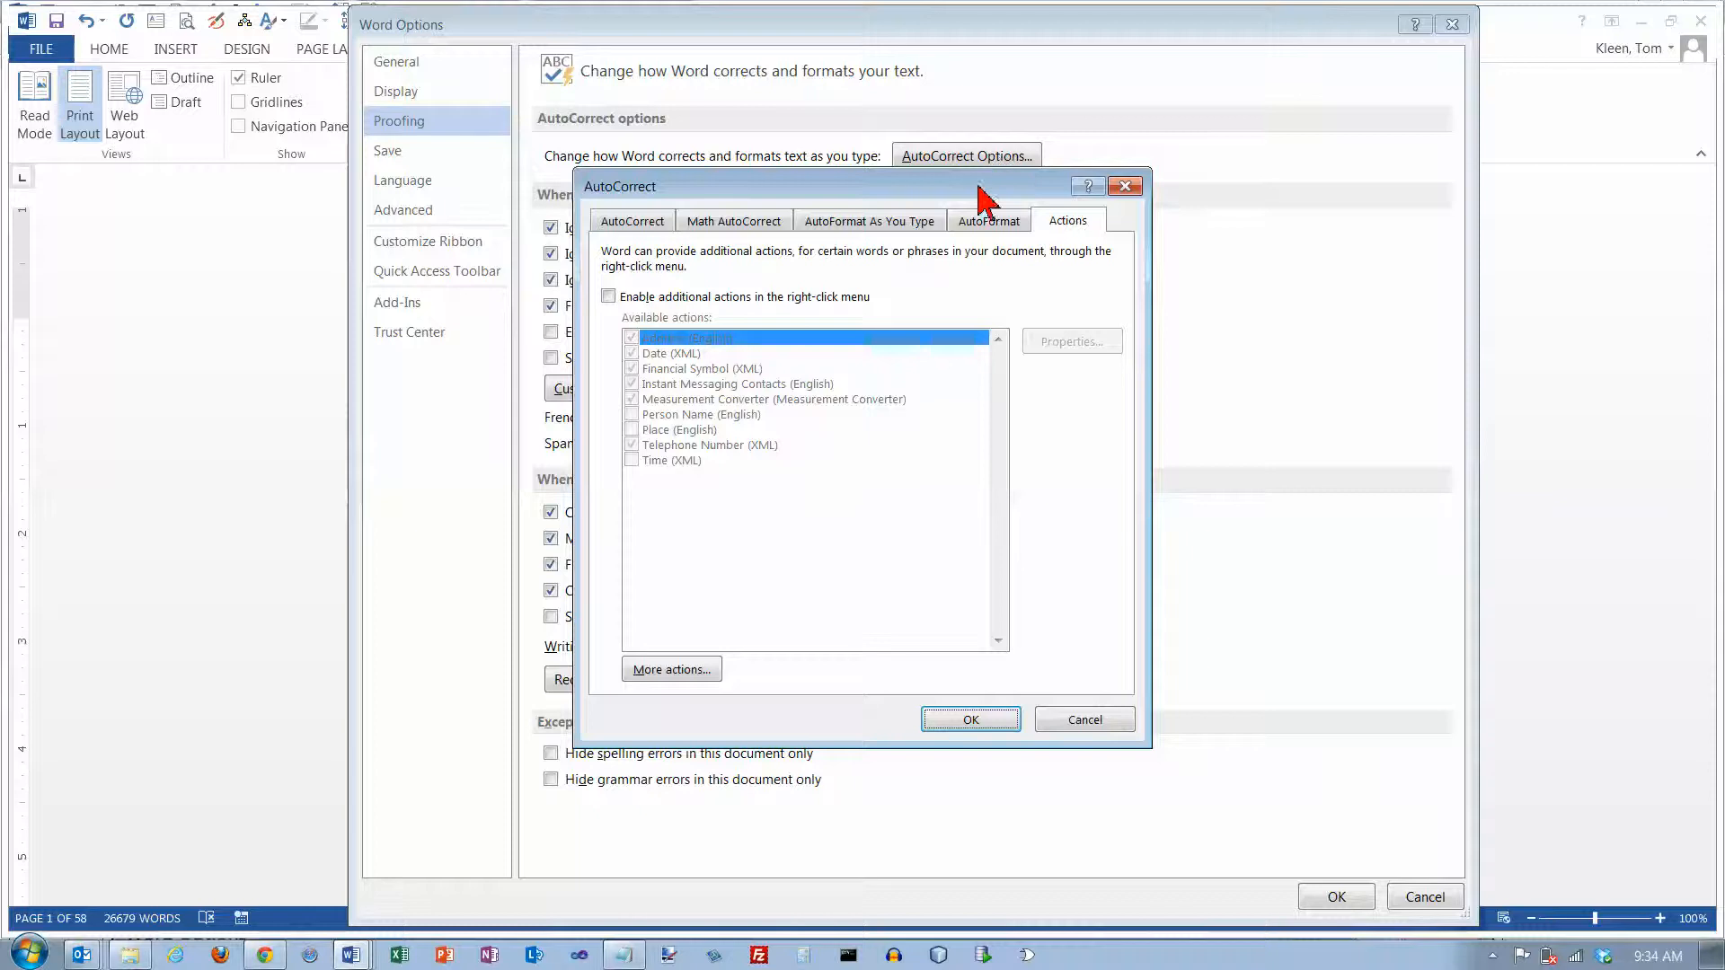
left_click(635, 225)
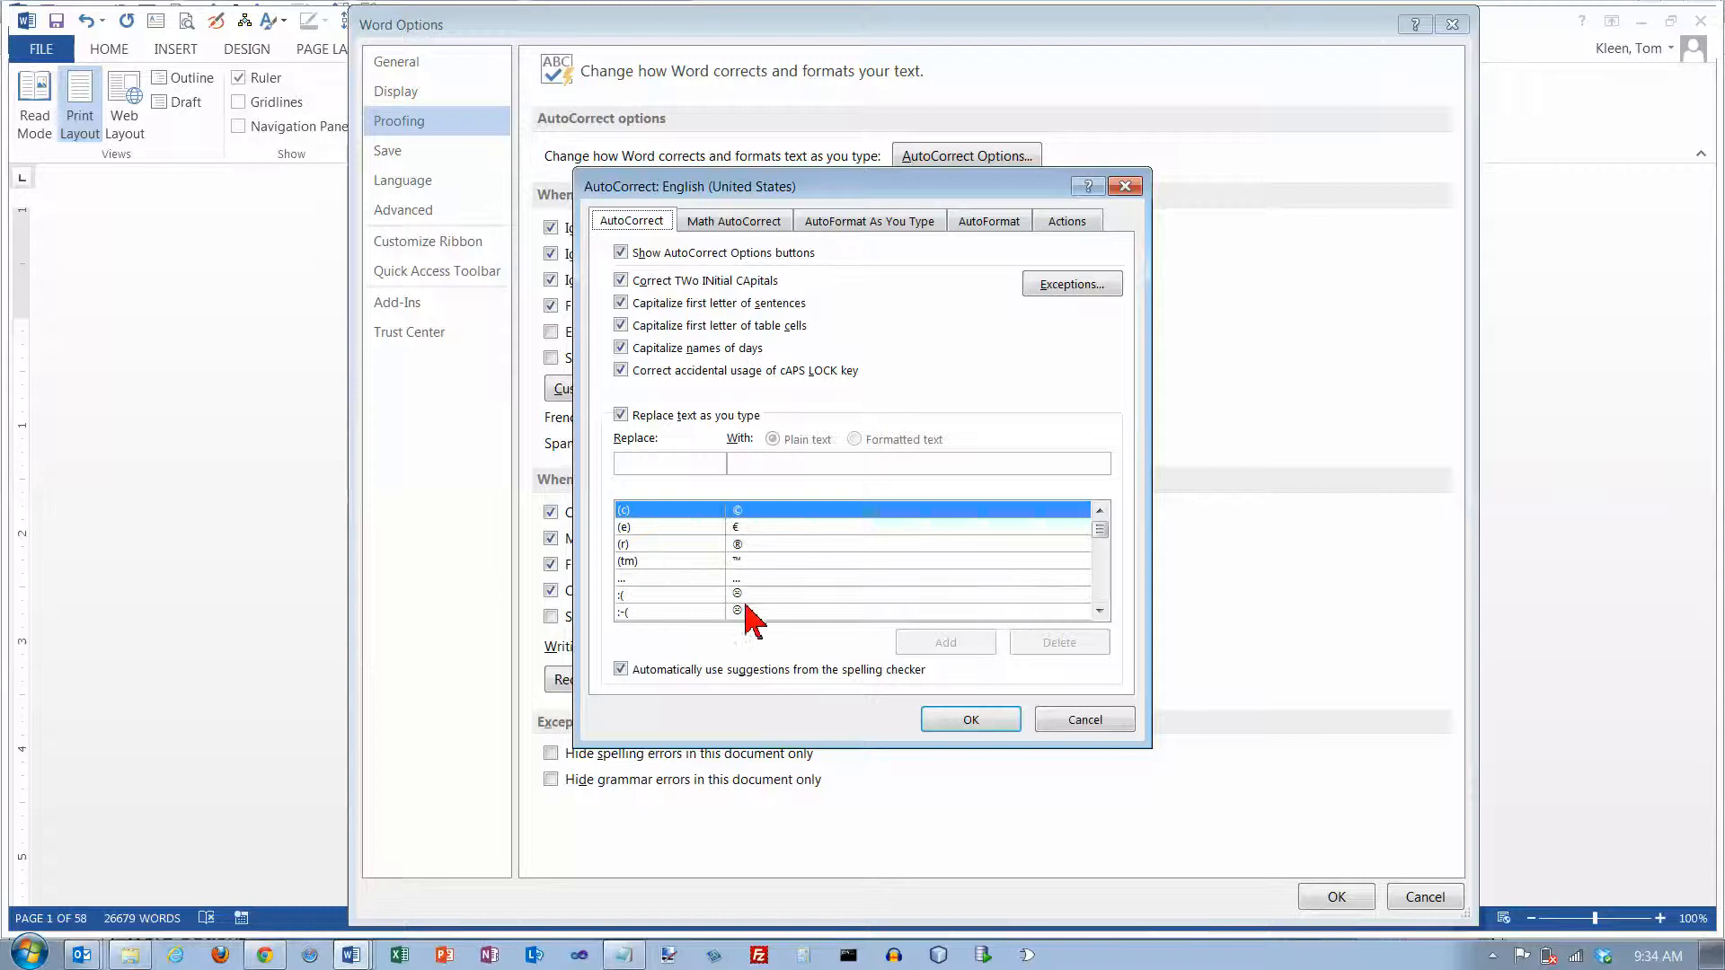
Browse the AutoCorrect replacement list from the symbol entries through the misspelled words beginning with "te"
left_click(1103, 593)
left_click(1103, 593)
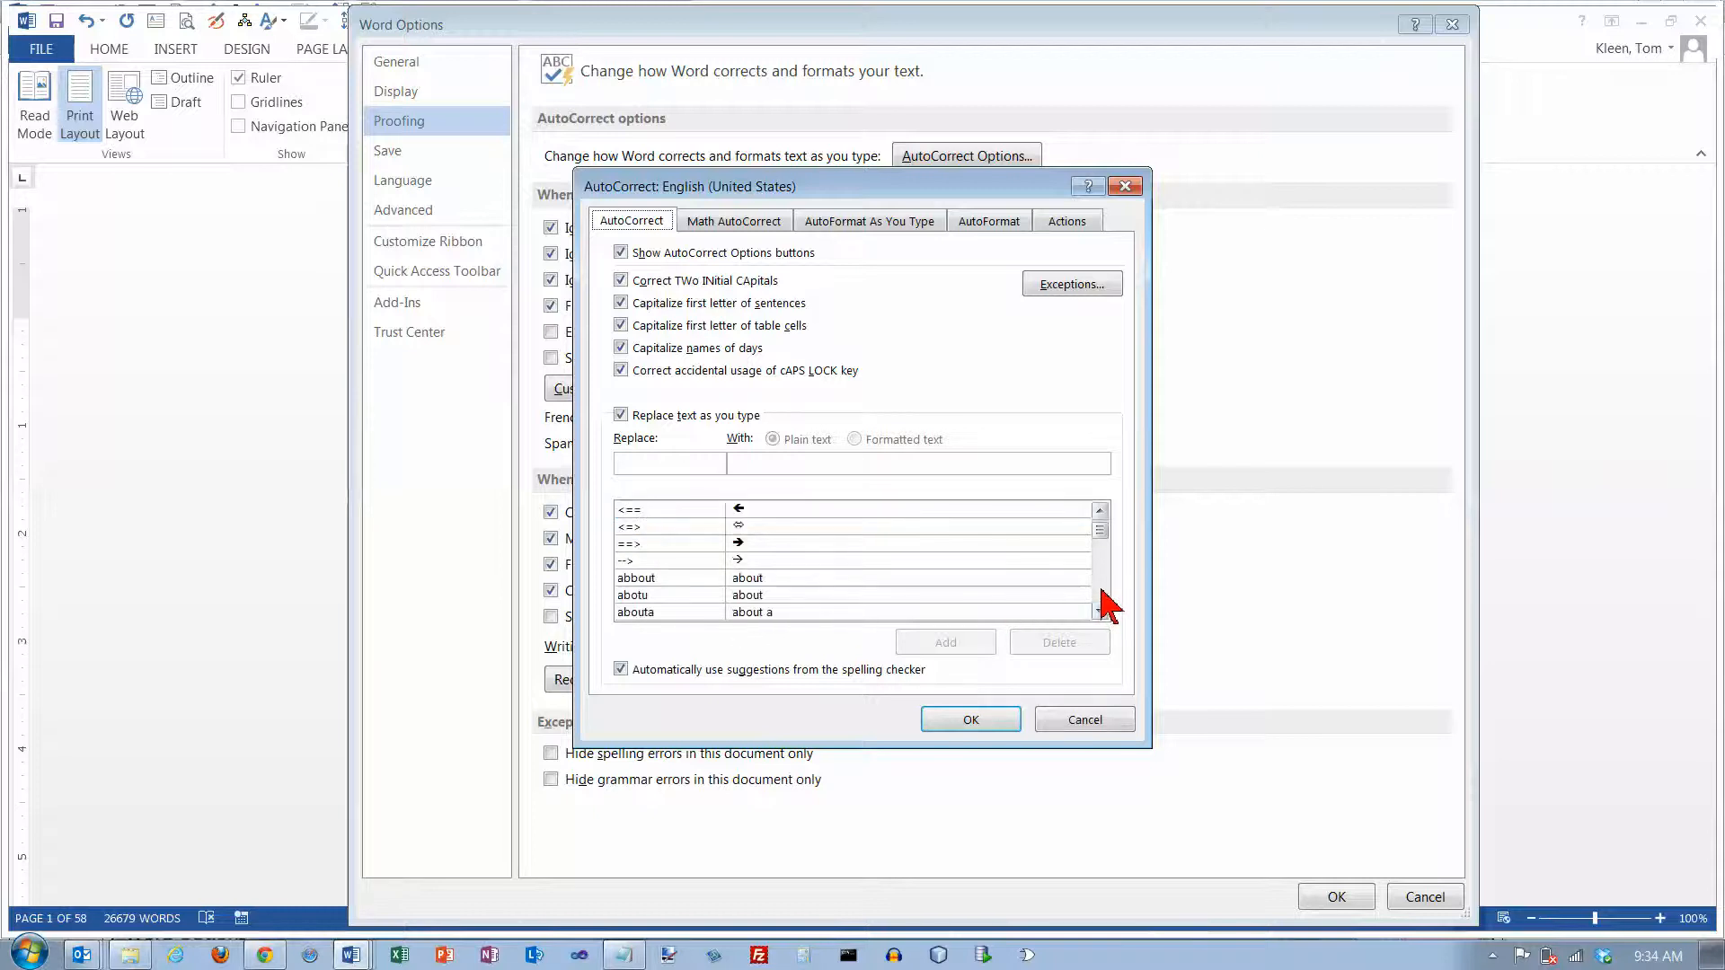
left_click(1103, 593)
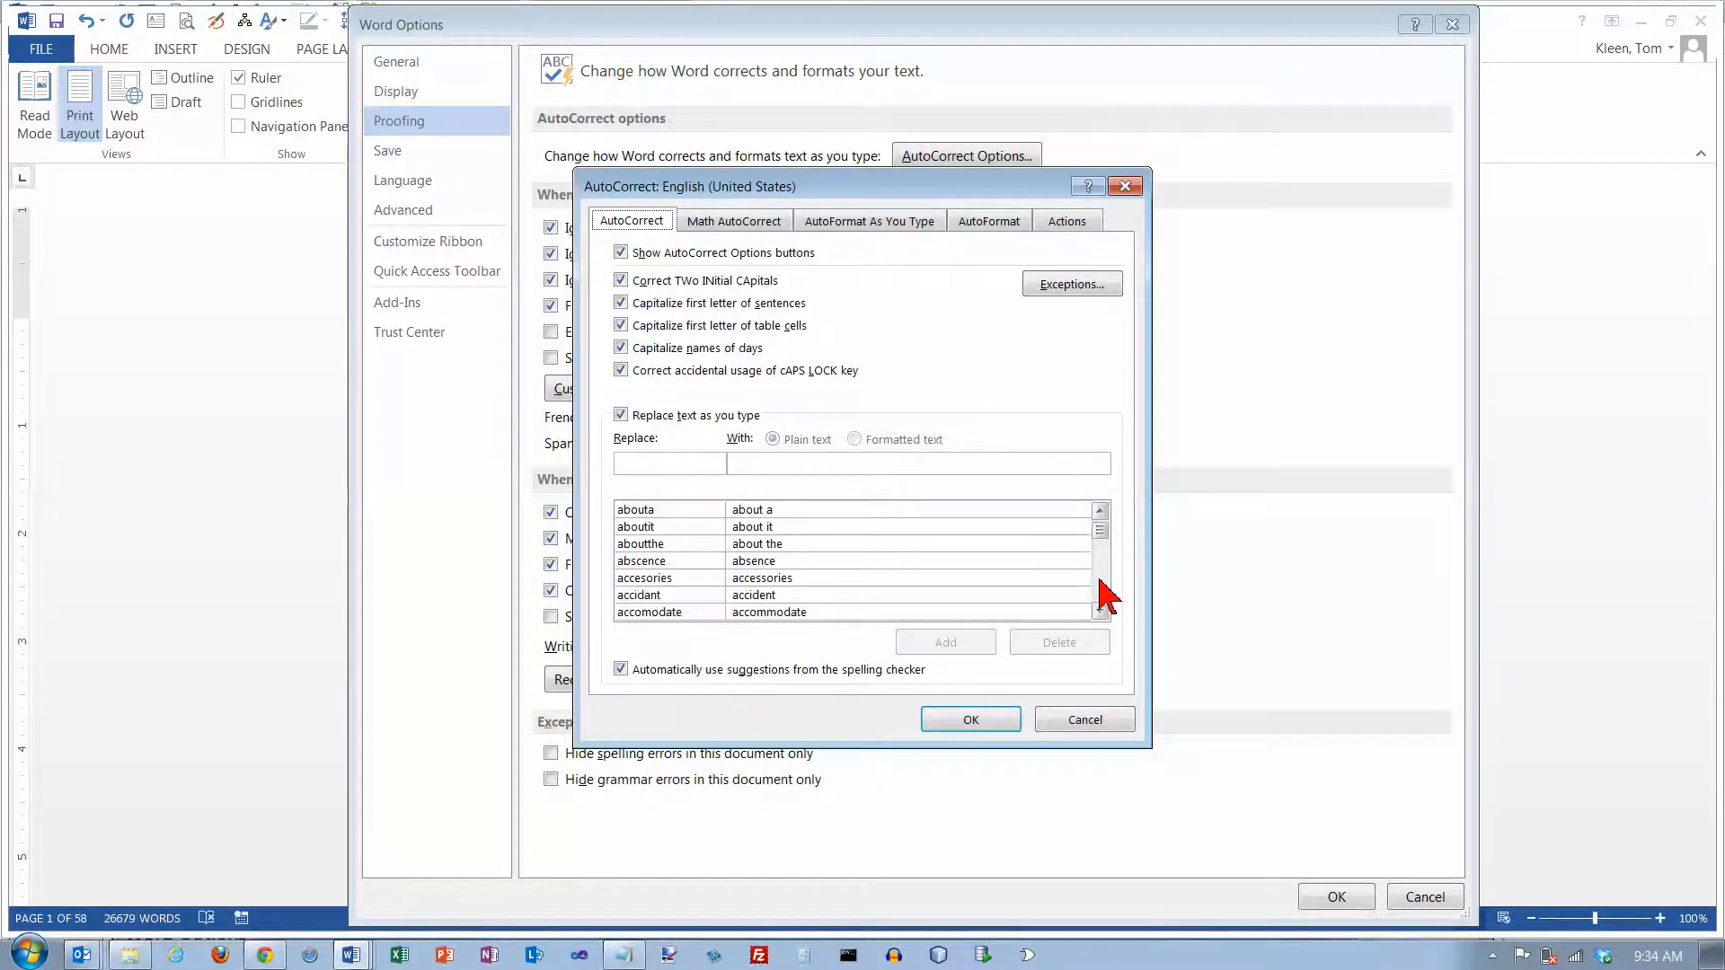
double_click(1103, 593)
double_click(1103, 593)
double_click(1104, 593)
double_click(1103, 593)
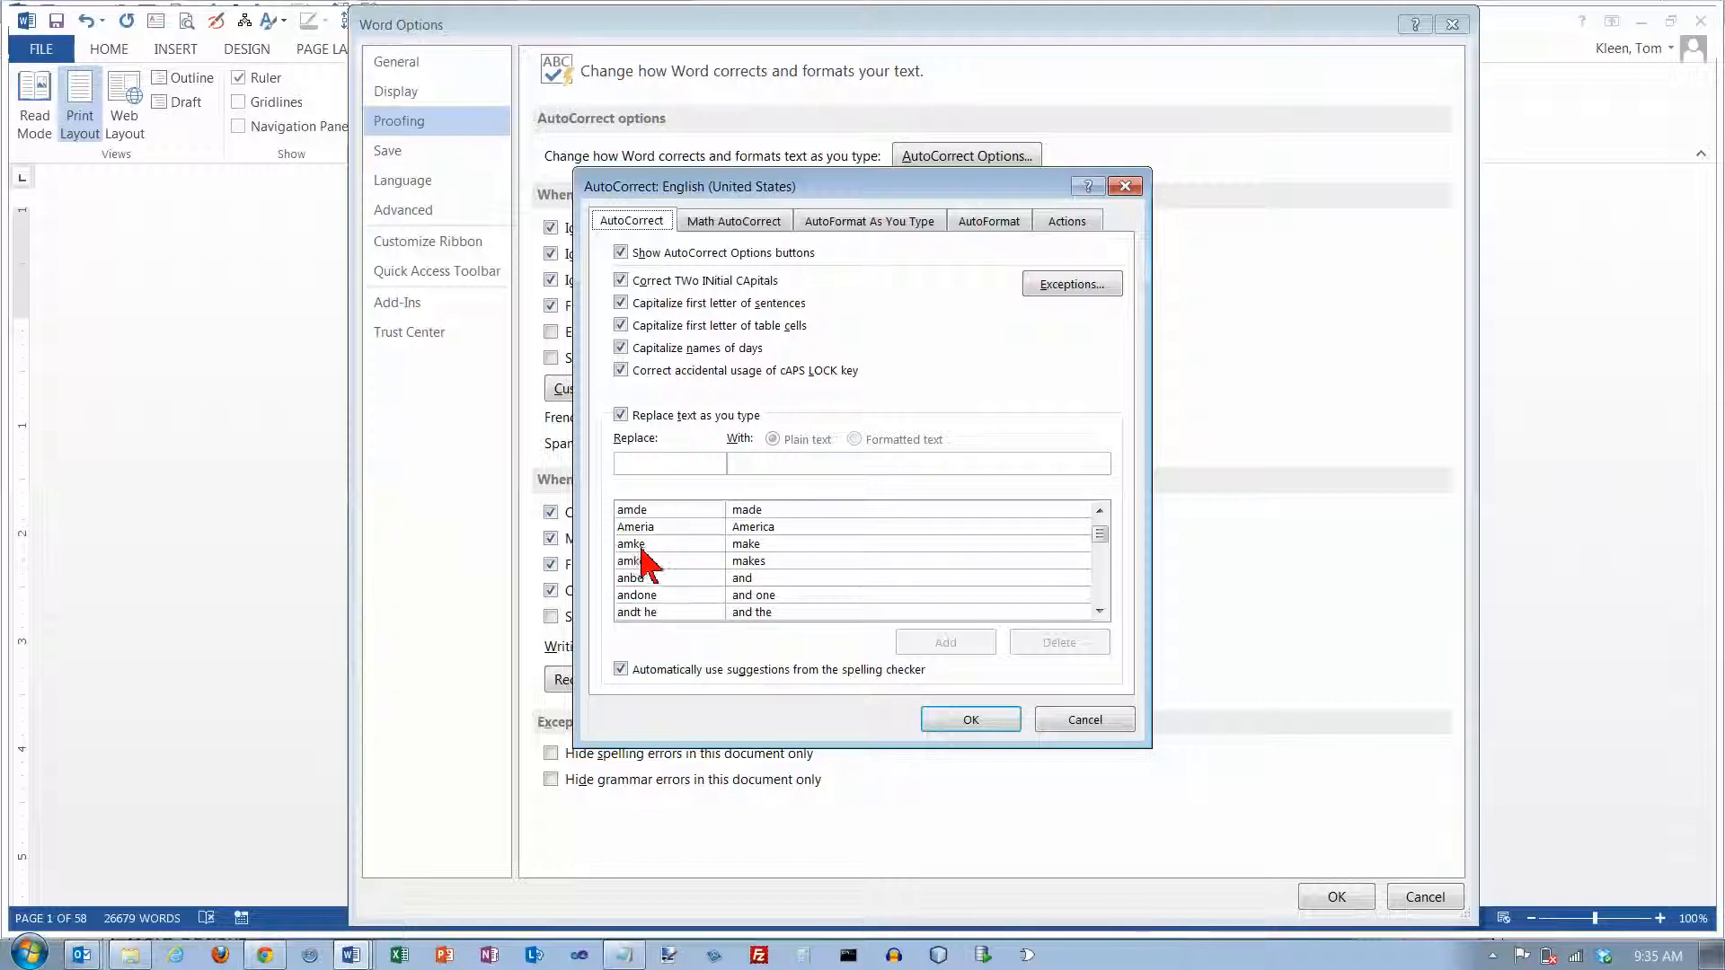
left_click_drag(1099, 534, 1102, 588)
left_click(1101, 546)
left_click(1101, 541)
left_click(1101, 541)
left_click(1102, 541)
left_click(1102, 541)
left_click(1101, 540)
left_click(1102, 540)
left_click(1101, 541)
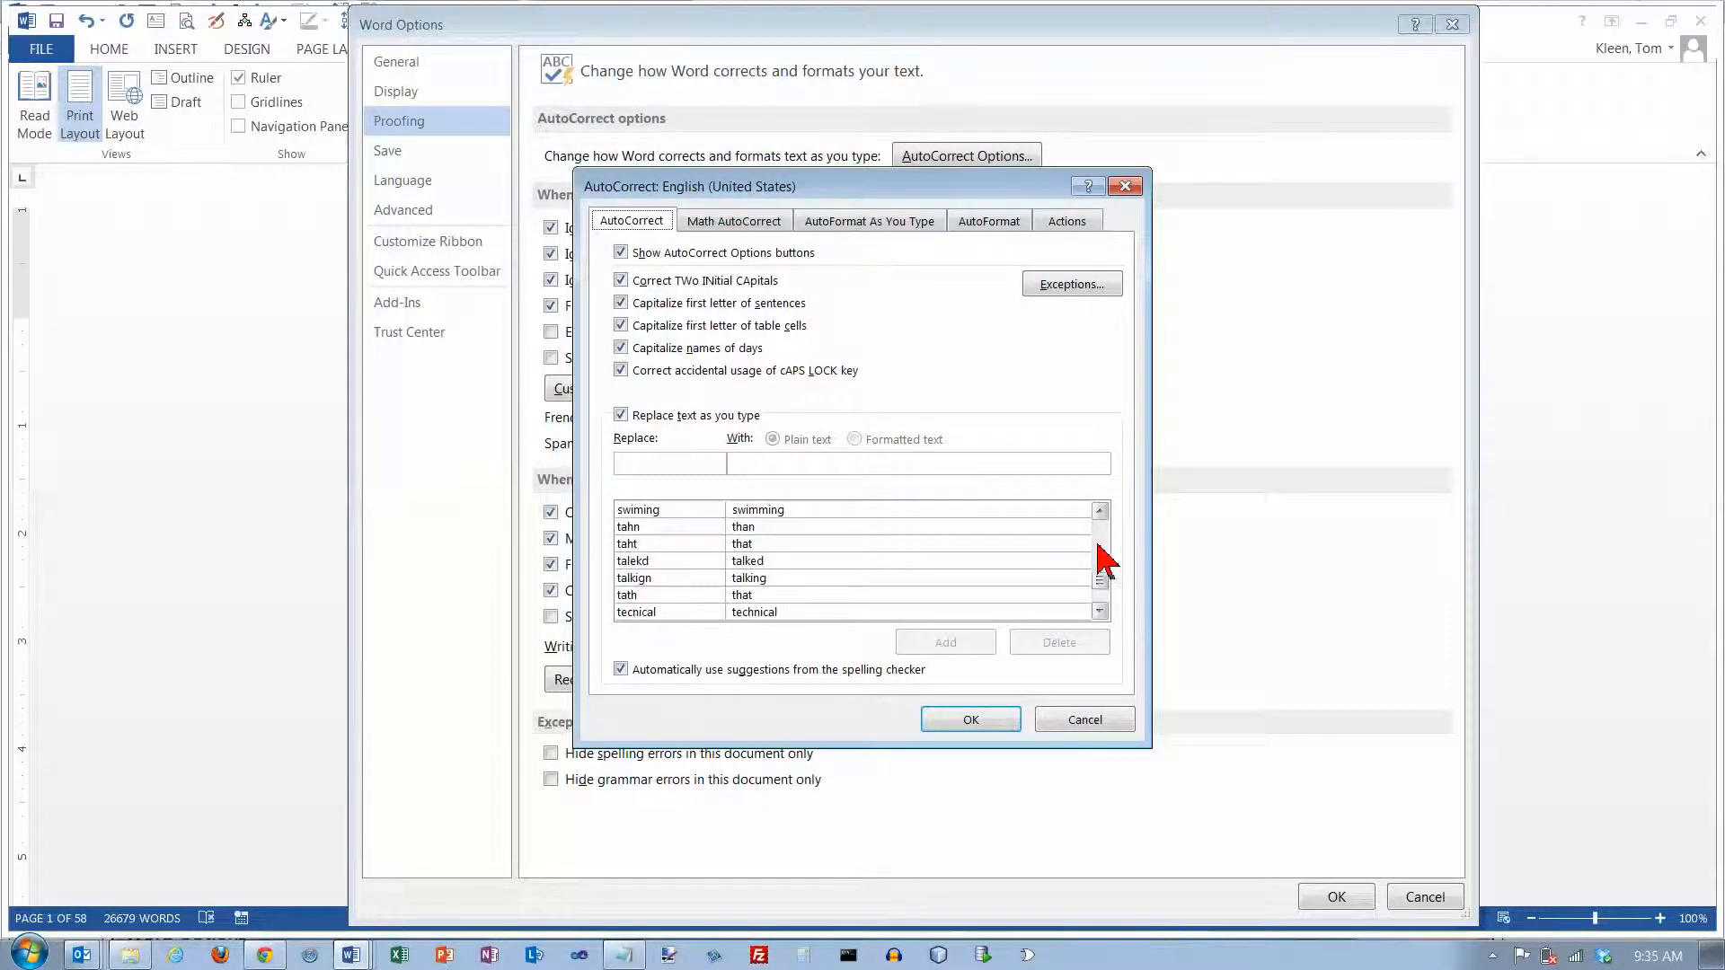
left_click(1100, 611)
left_click(1100, 611)
left_click(1100, 611)
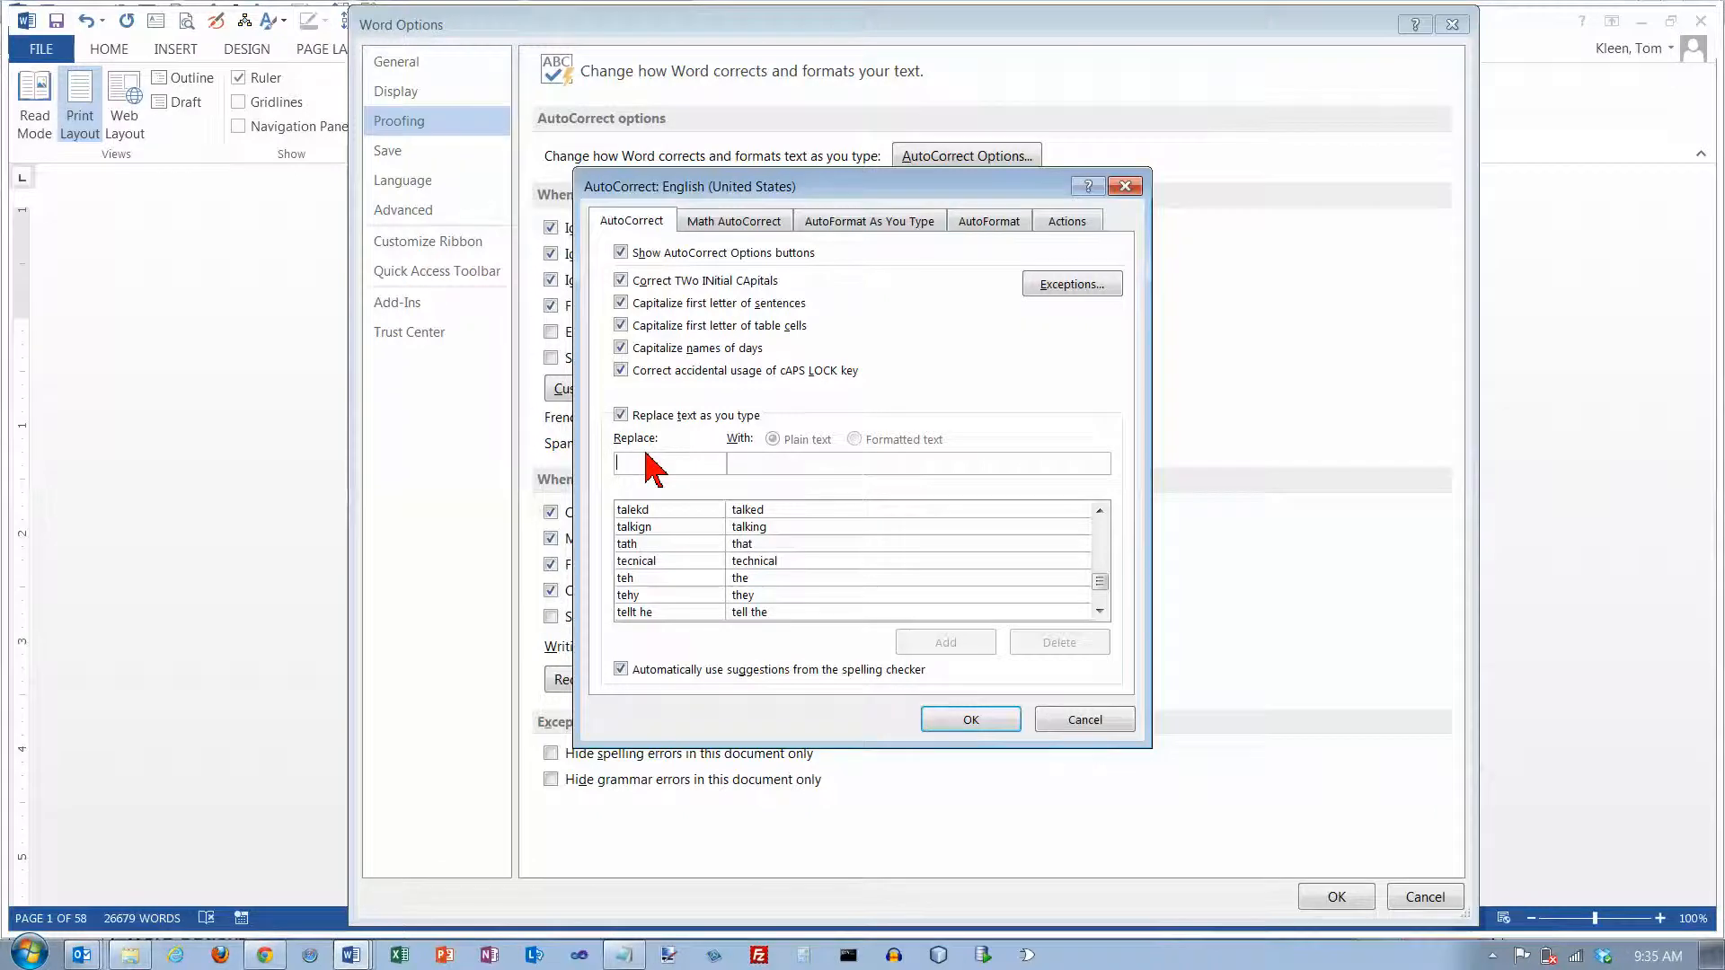
Add an AutoCorrect entry that replaces "US" with "United States"
type("u")
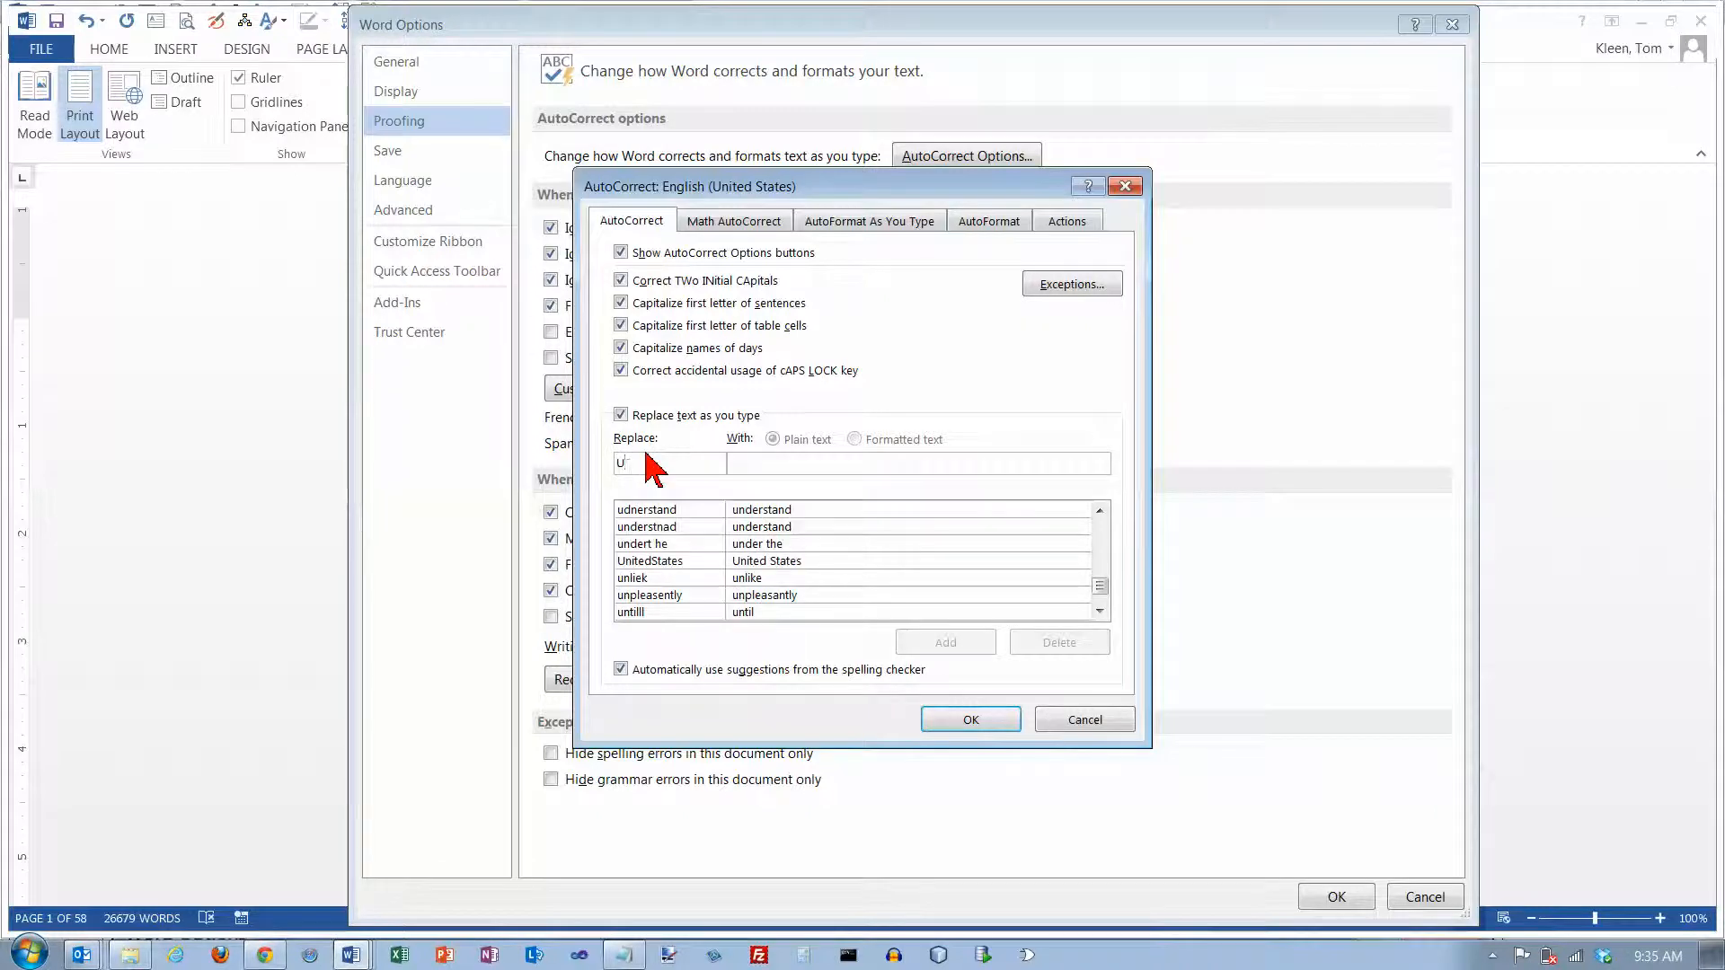
type("s")
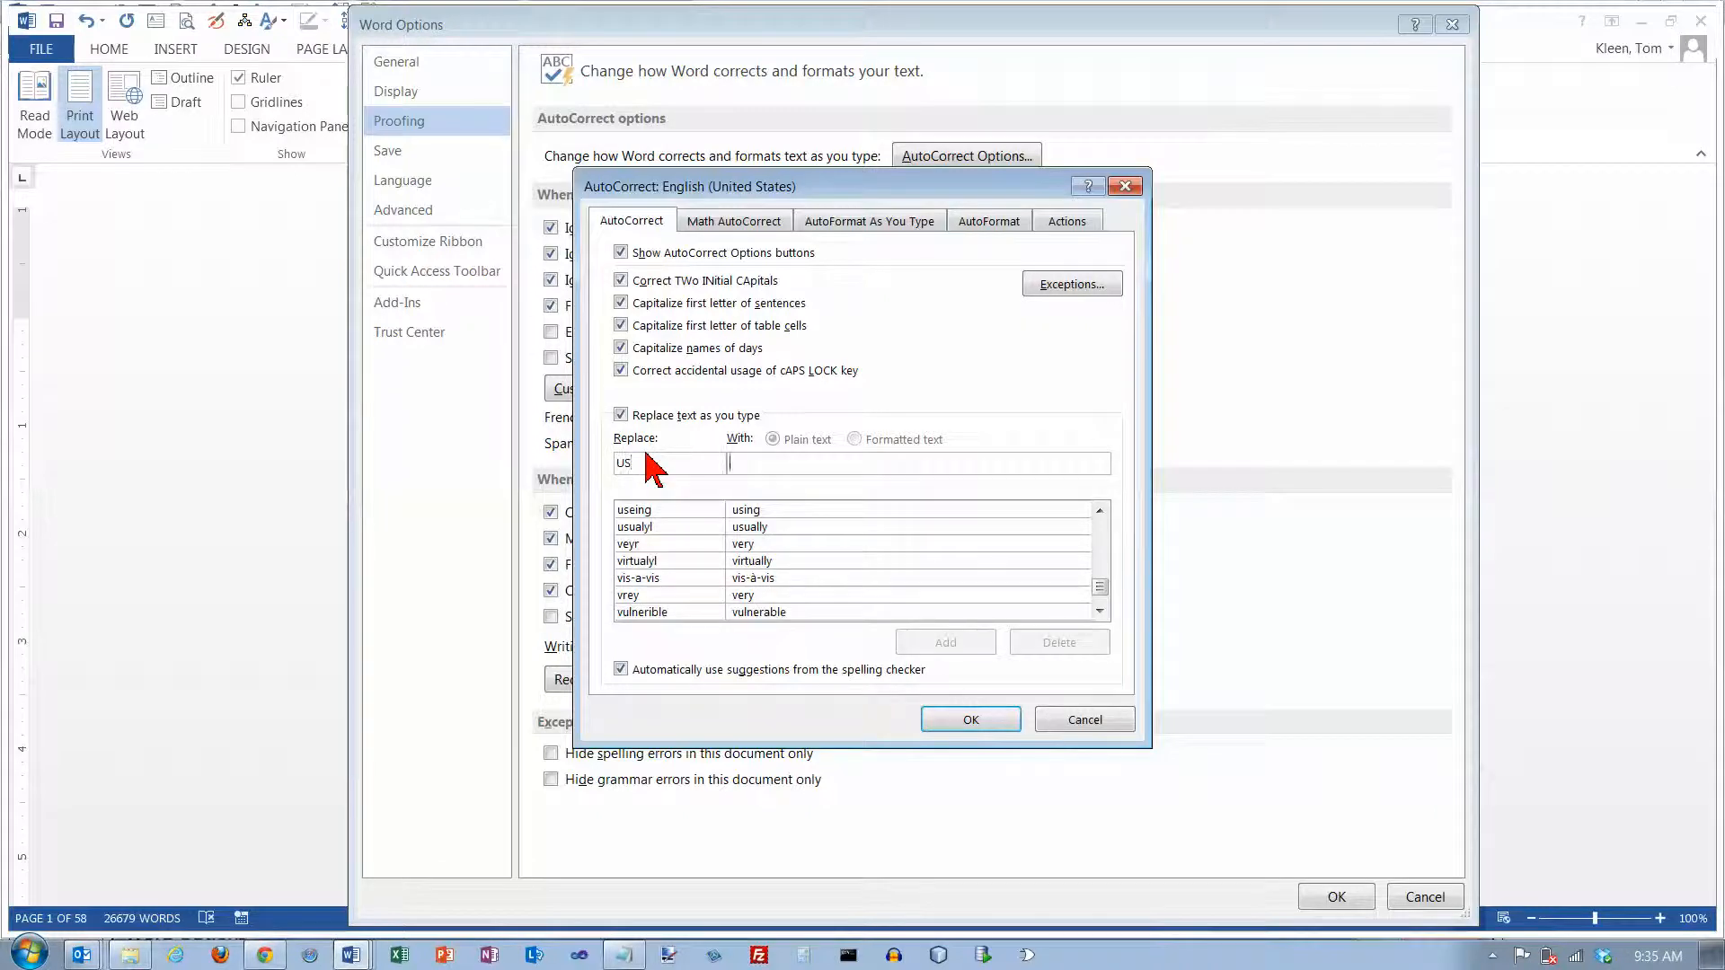
key("Tab")
type("U")
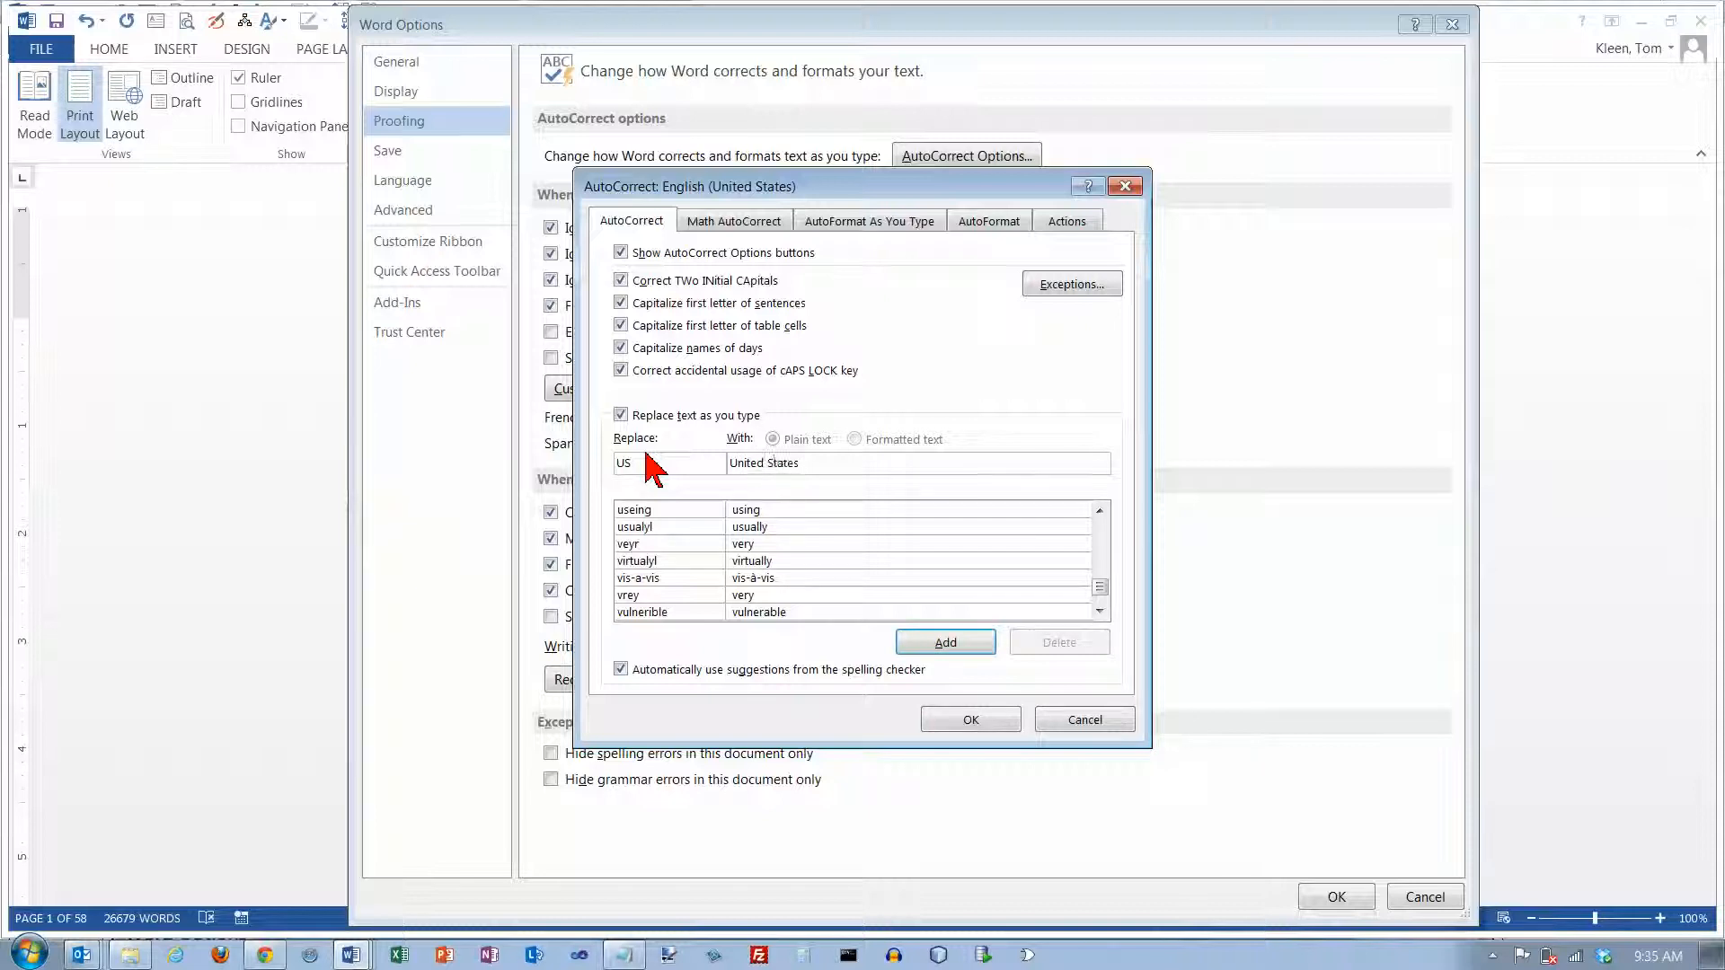
left_click(936, 644)
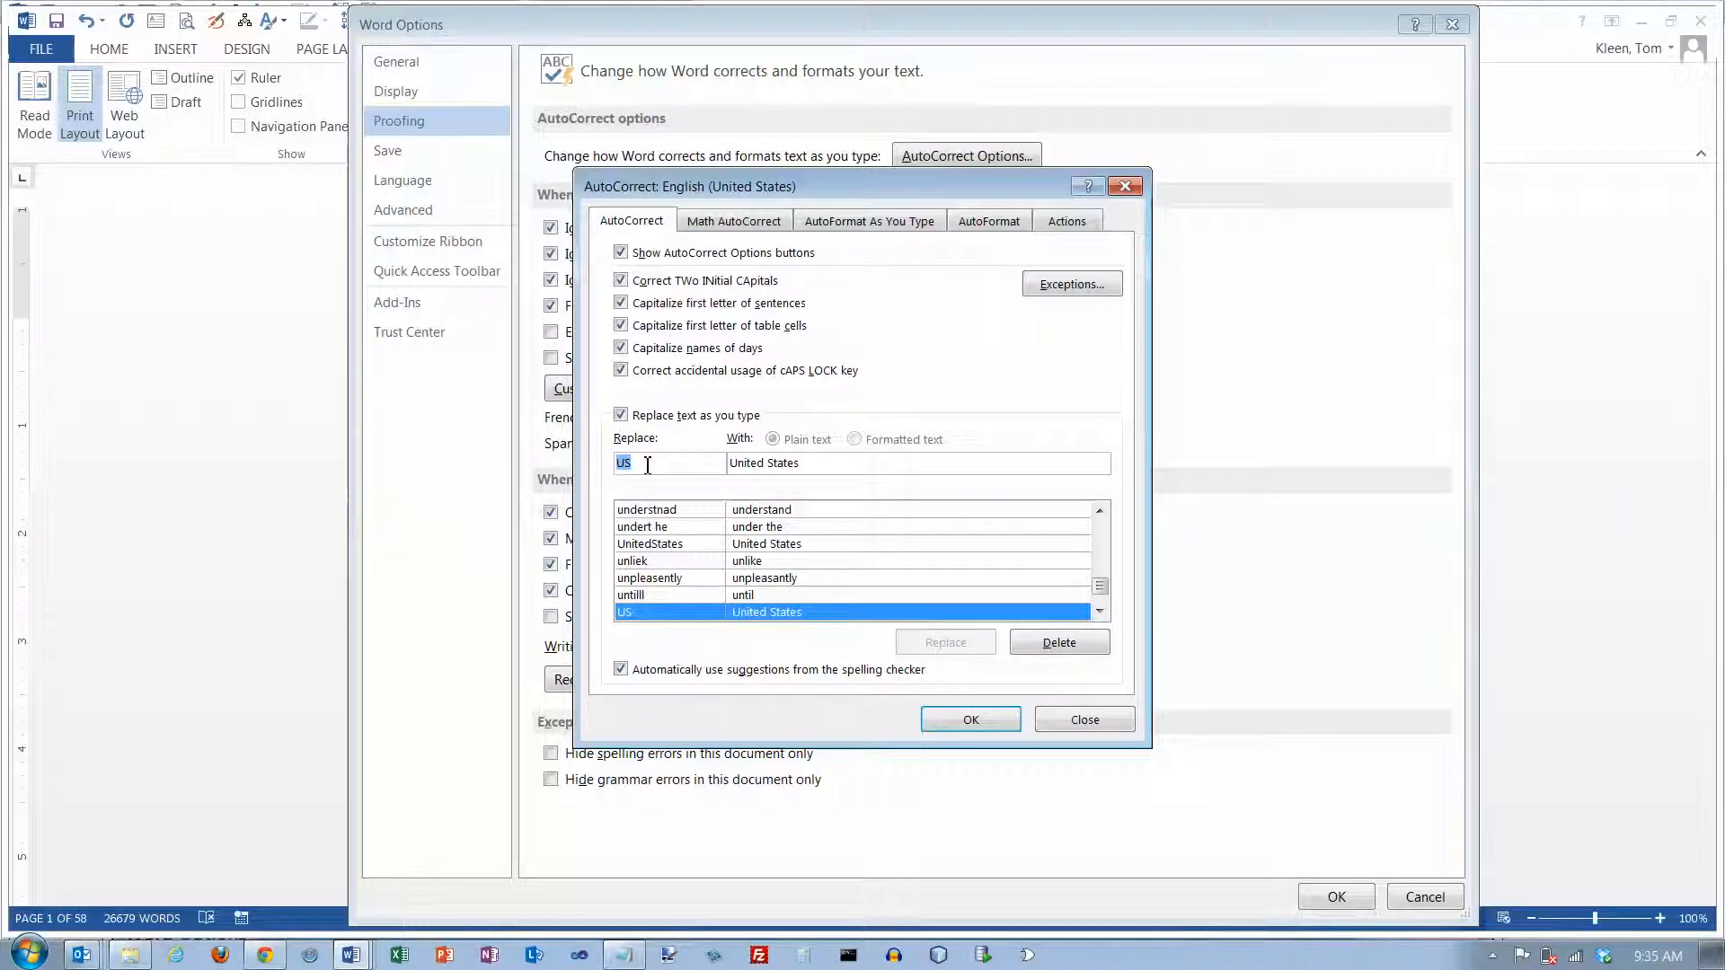
Turn off setting left- and first-indent with tabs and backspaces in the AutoFormat As You Type options
left_click(749, 229)
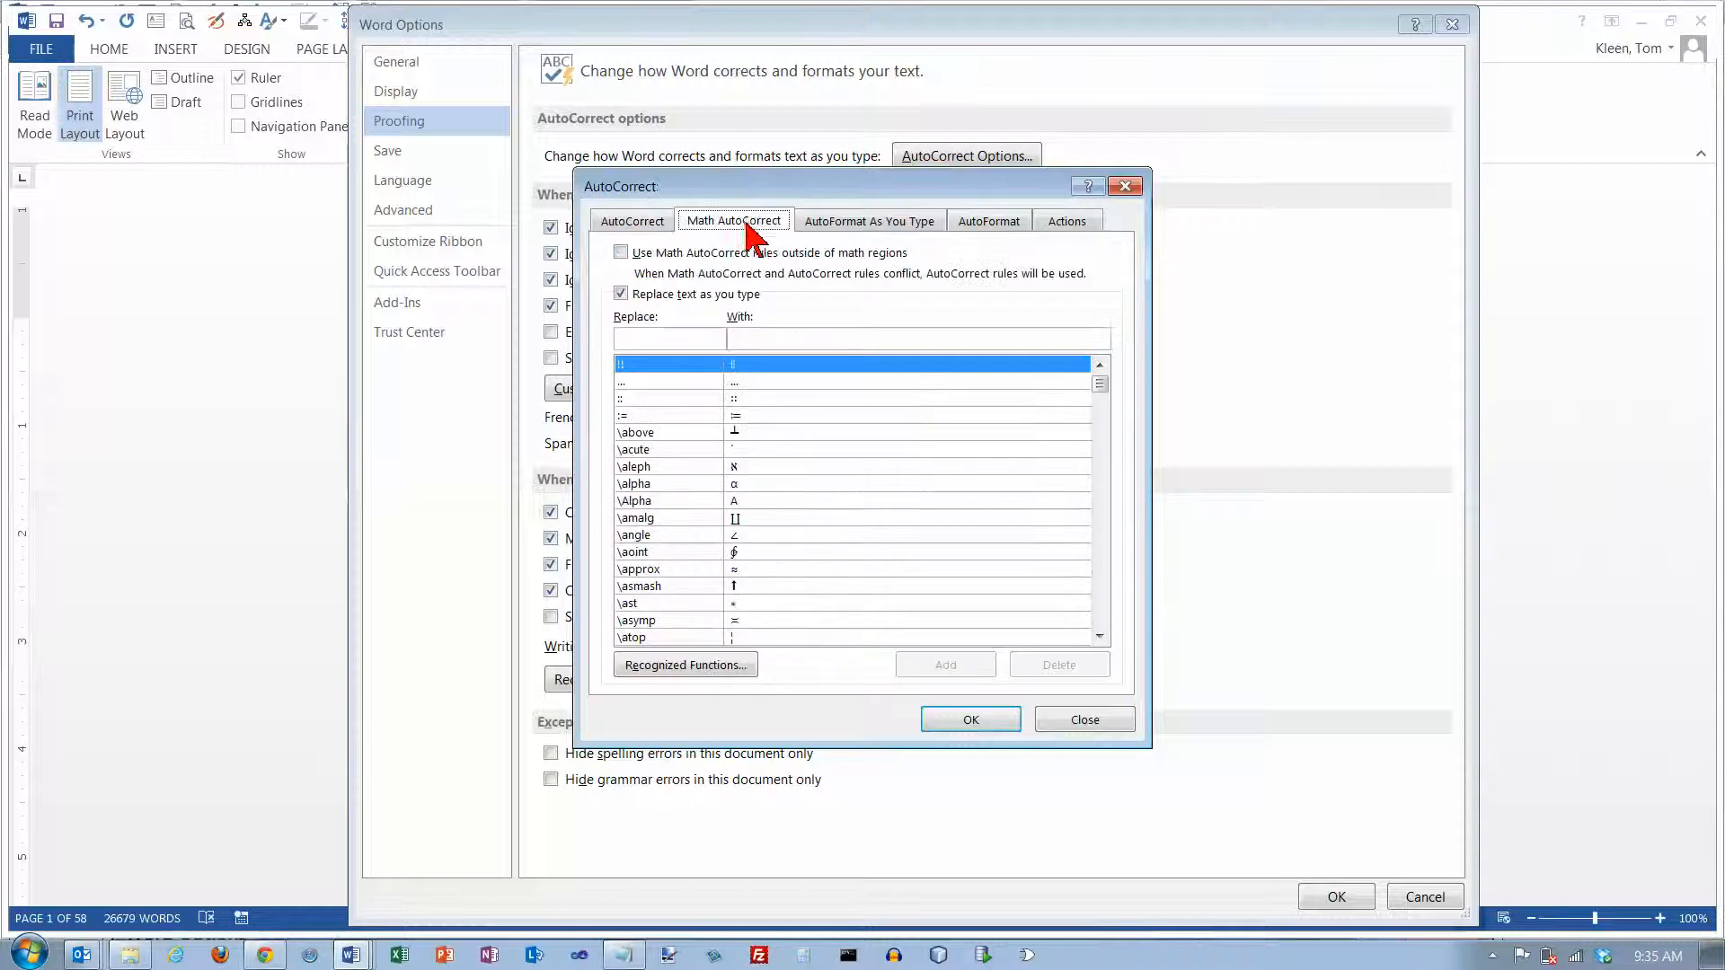
left_click(885, 231)
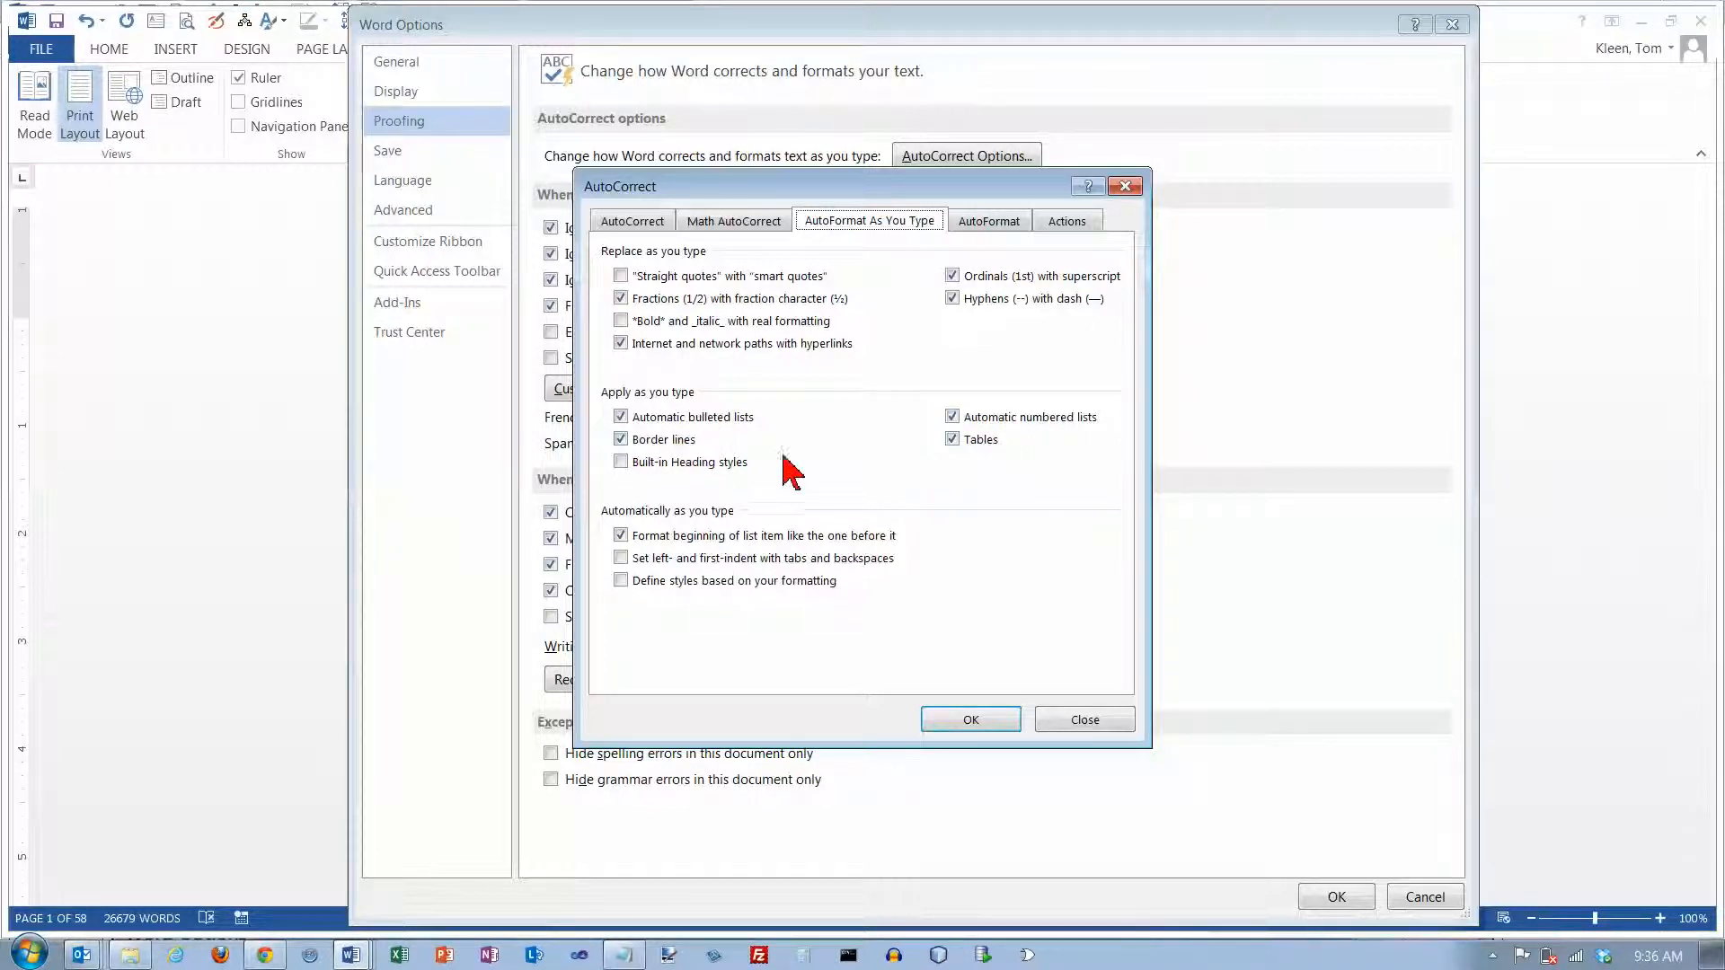
left_click(621, 559)
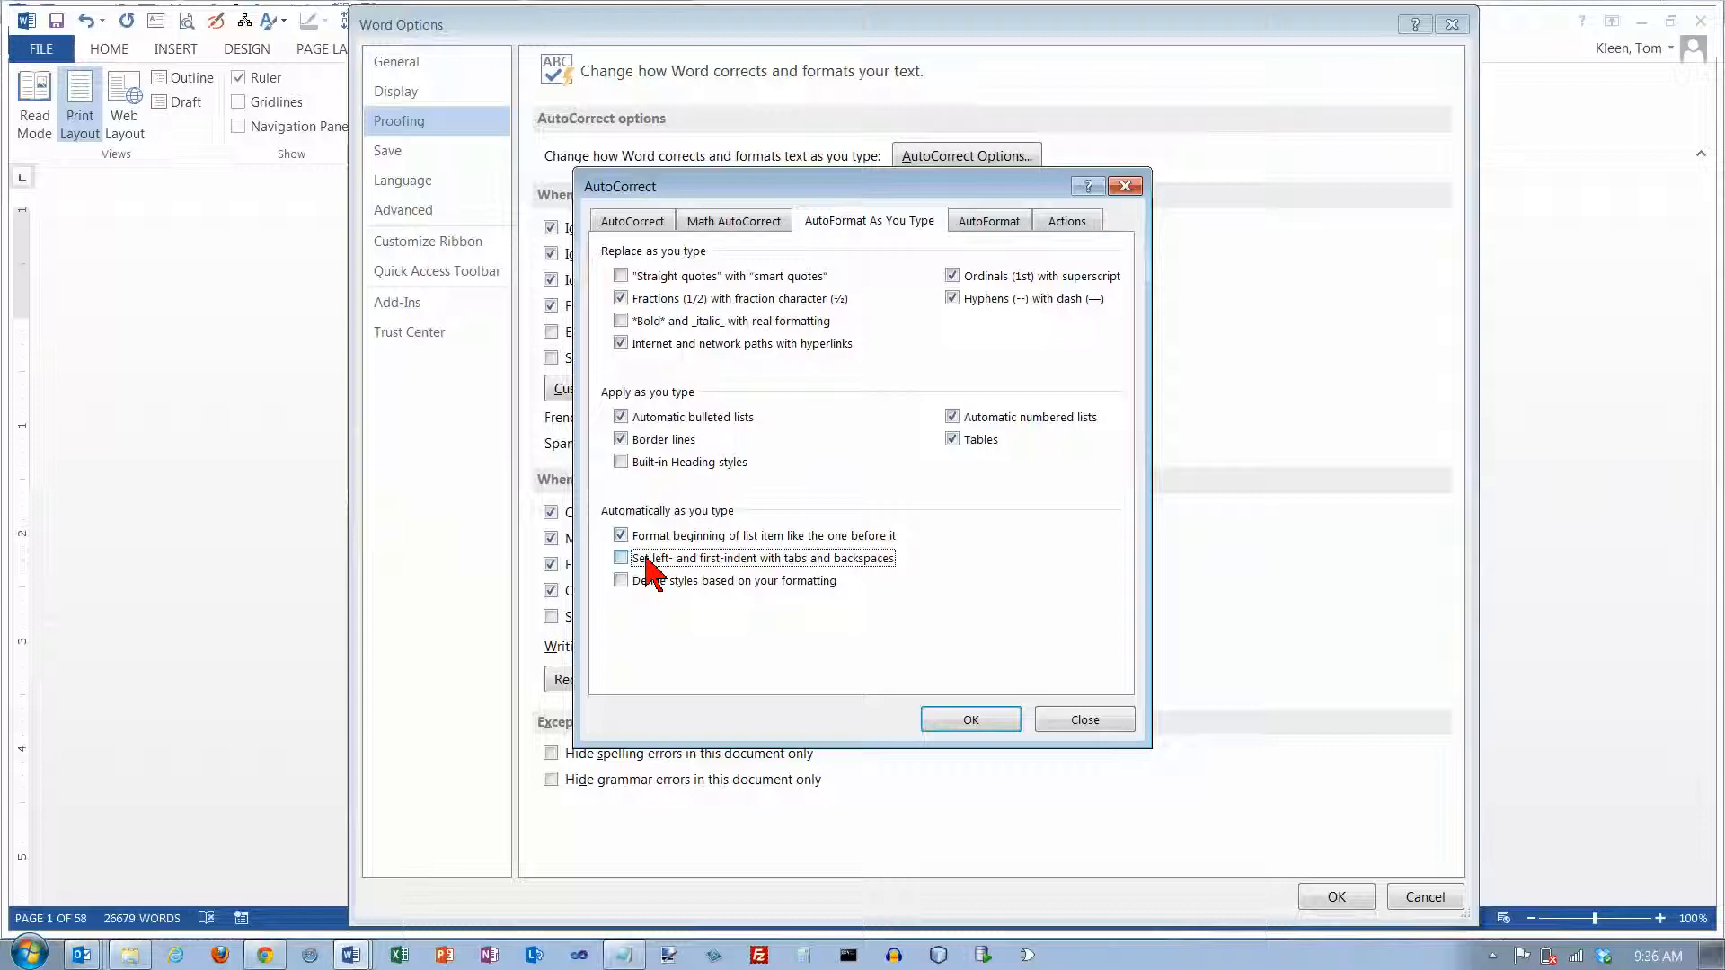
Review the AutoFormat and Actions settings, and accept the AutoCorrect changes
left_click(996, 224)
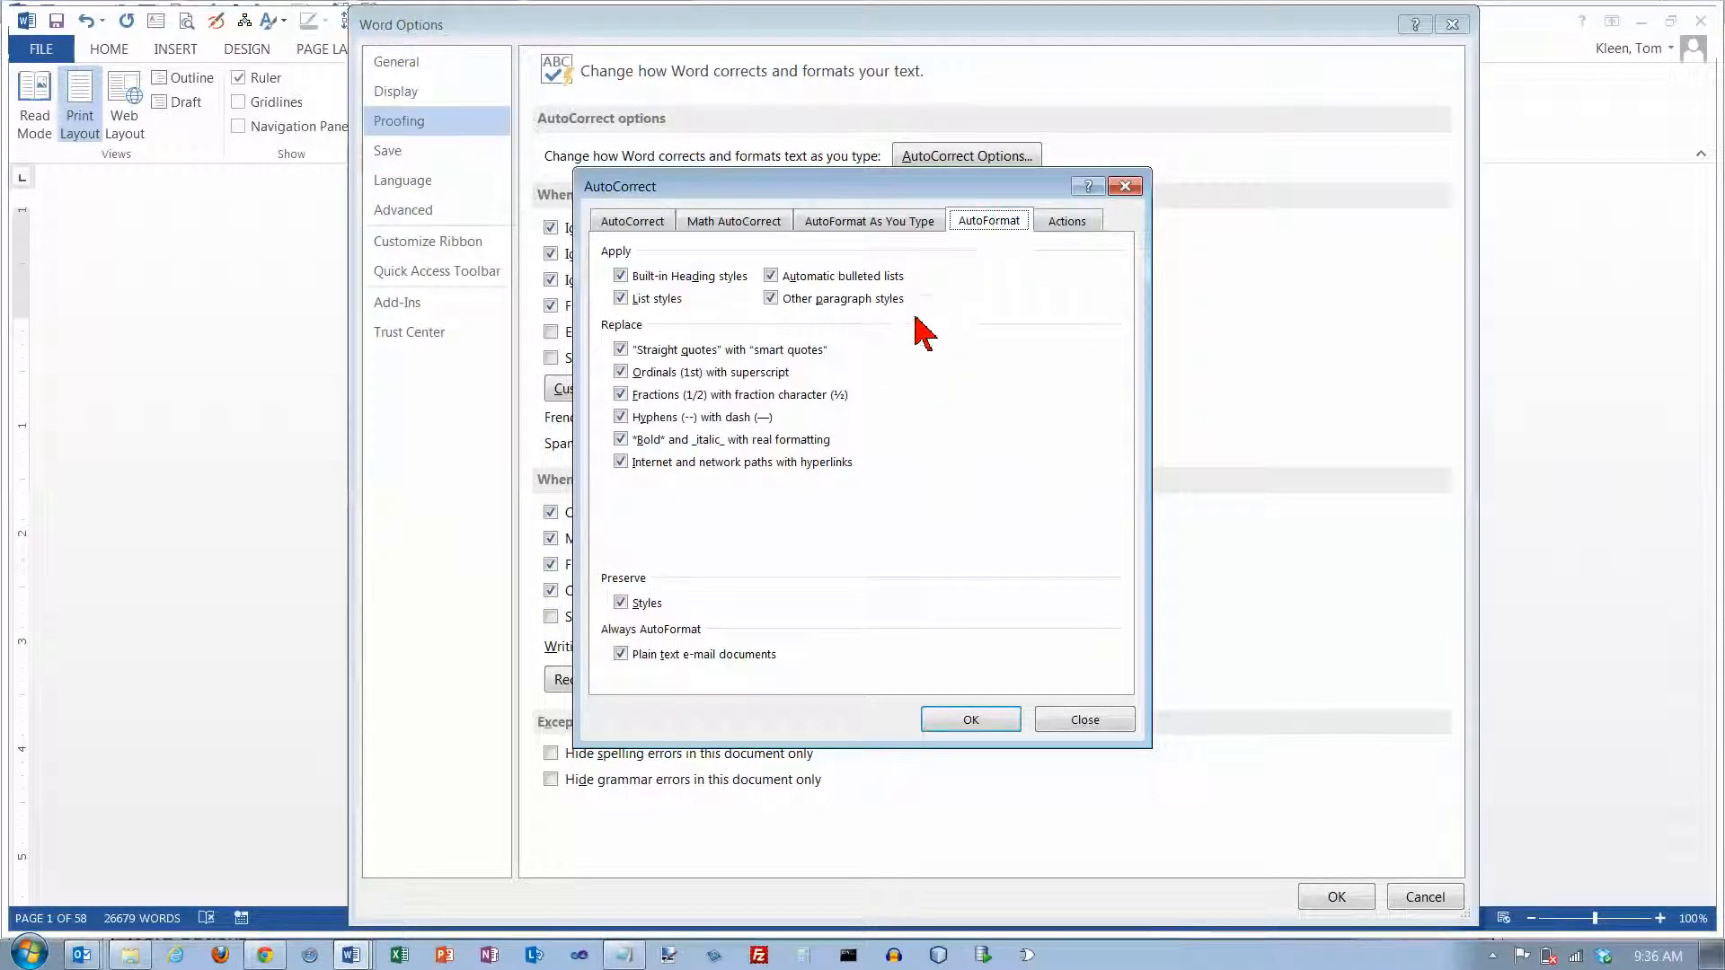
left_click(1069, 223)
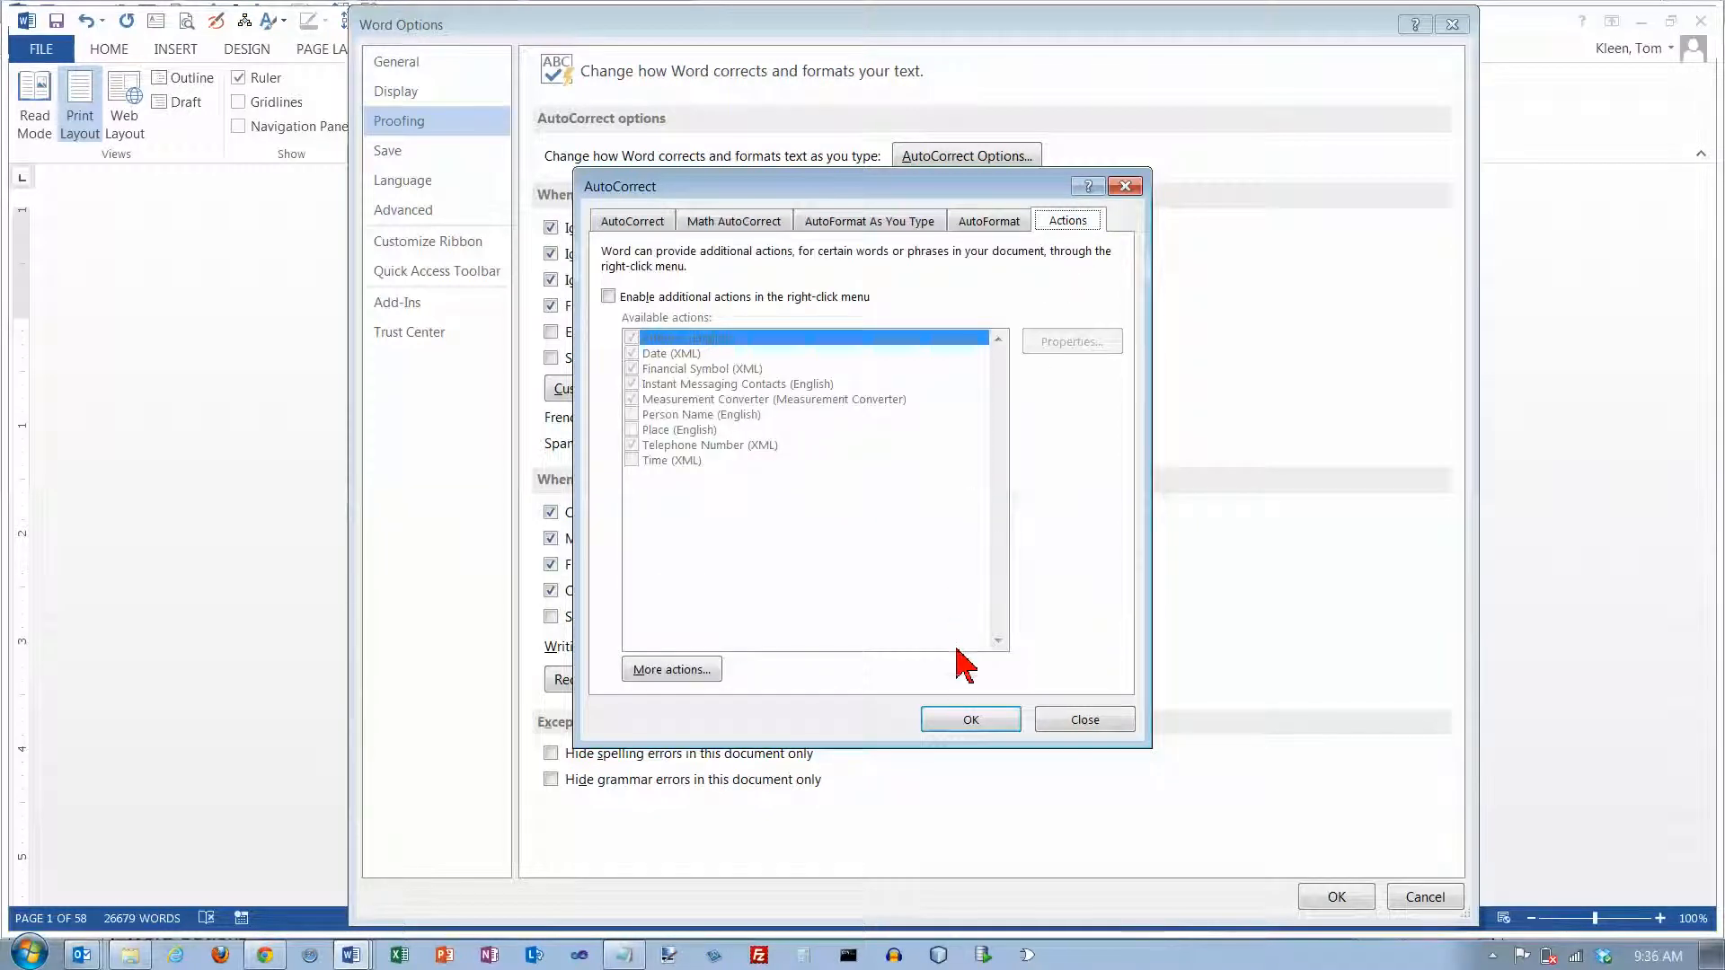
left_click(971, 721)
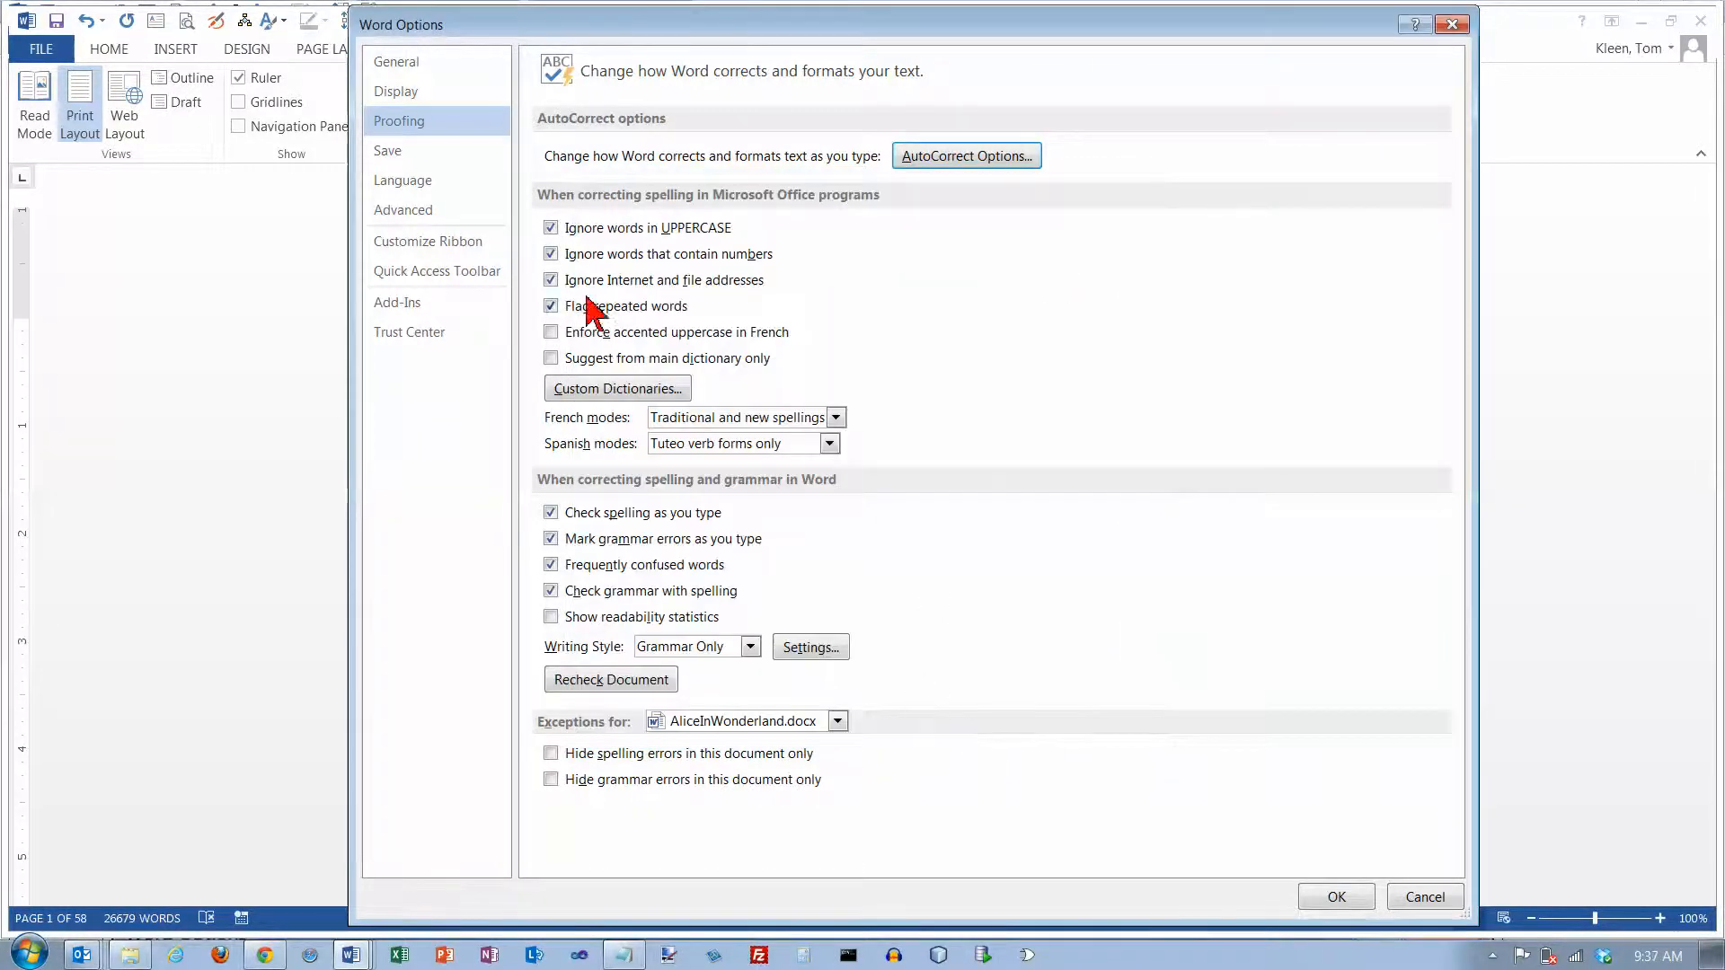
Set AutoRecover information to be saved every 1 minute
left_click(411, 153)
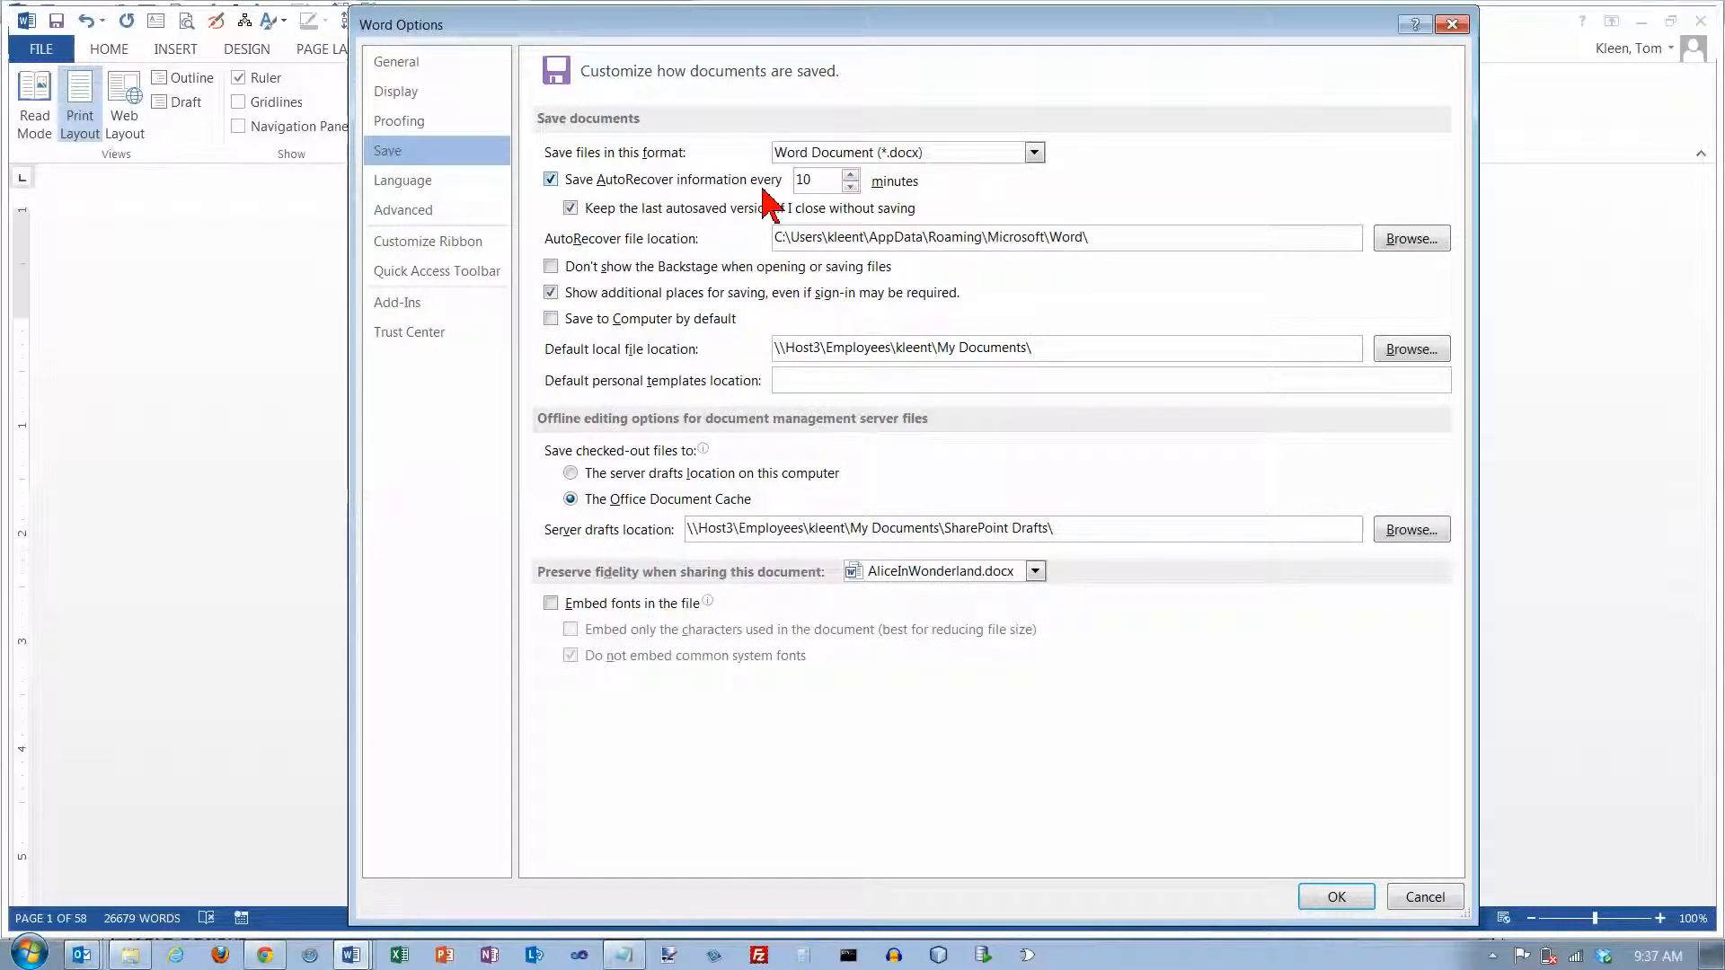
left_click(851, 187)
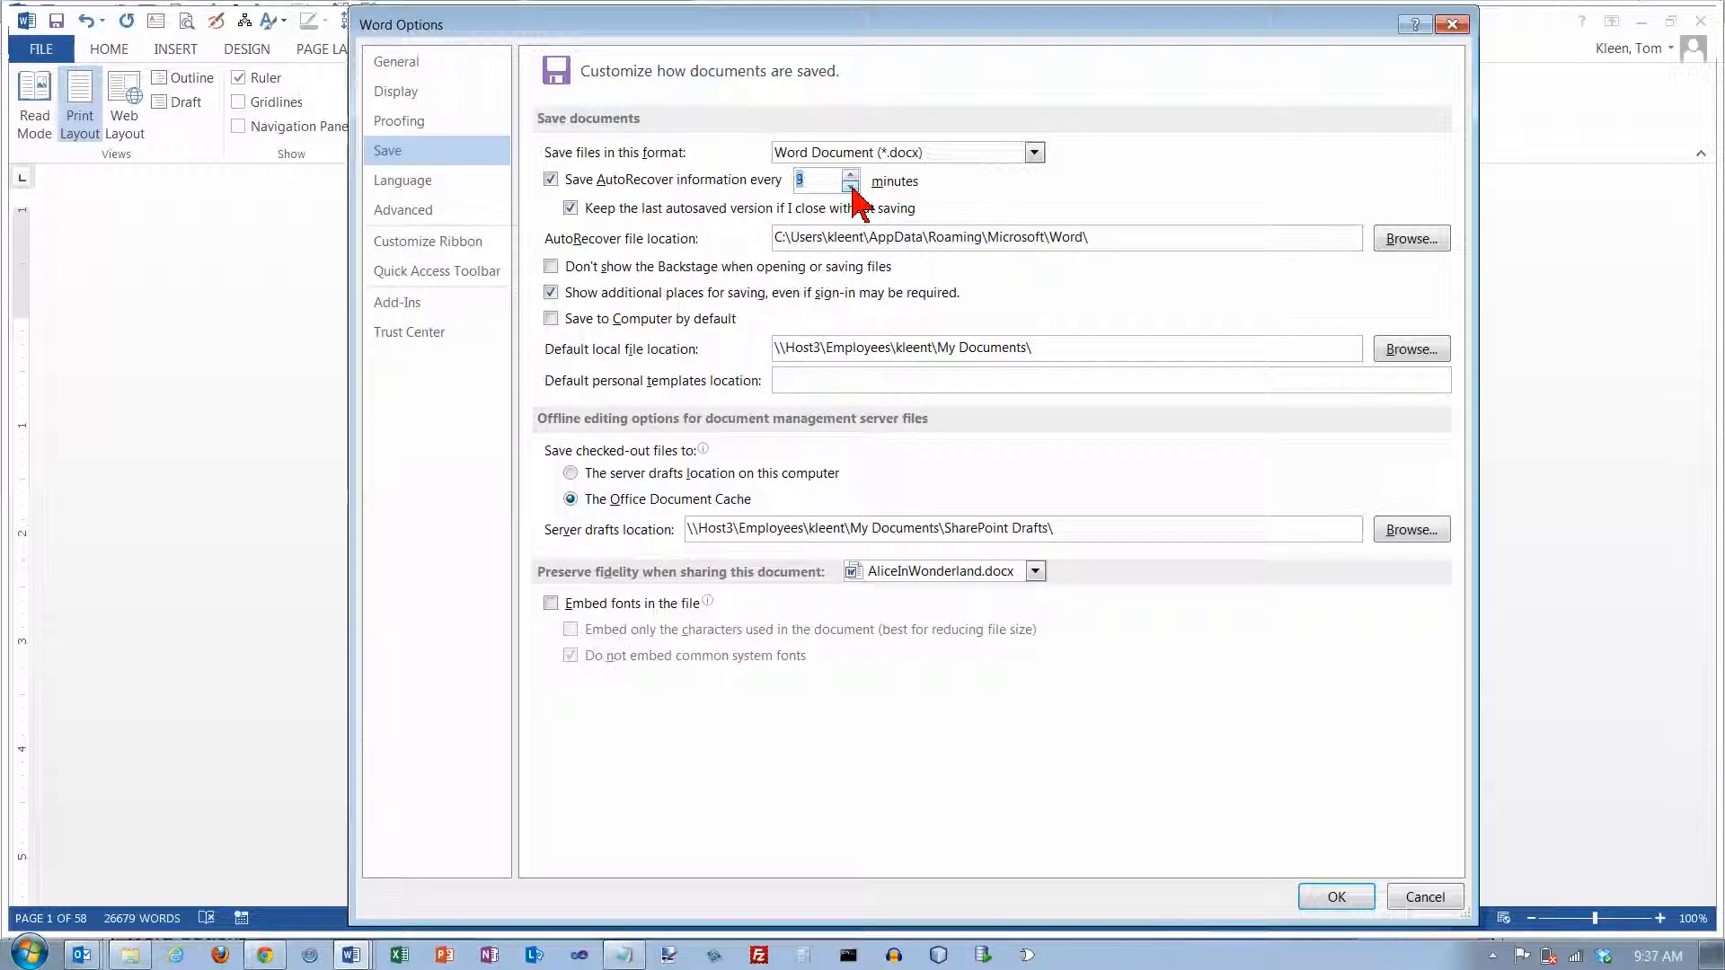
left_click(851, 187)
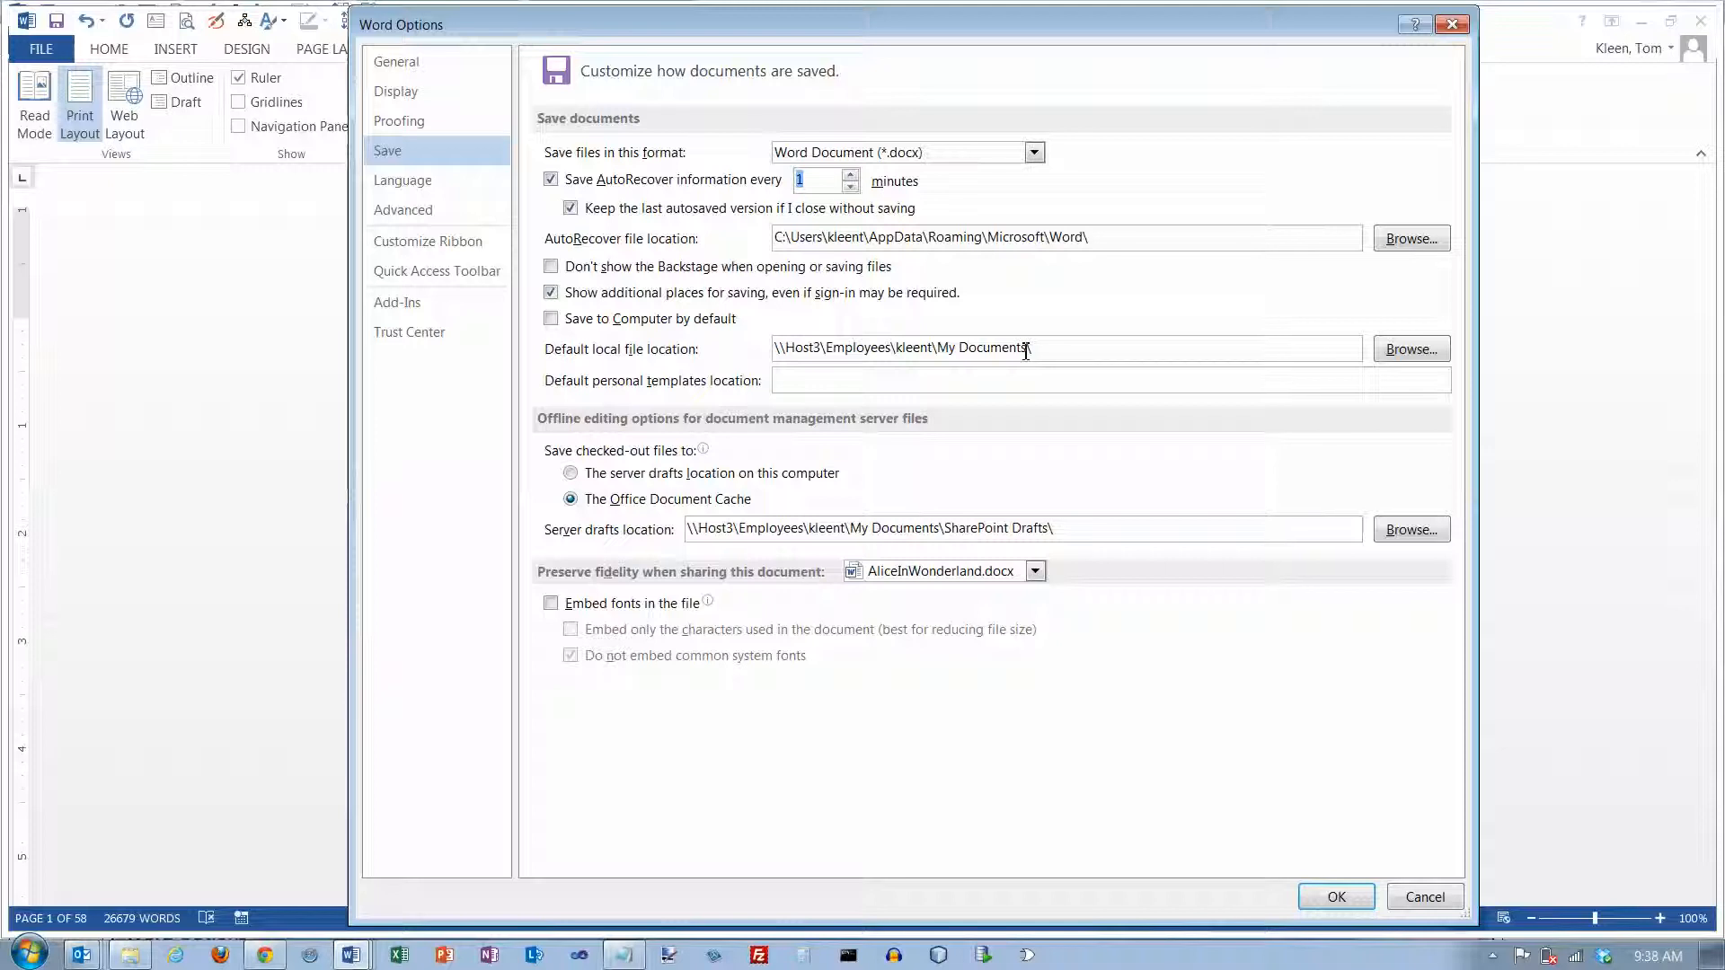
Examine the Language, Advanced and Customize Ribbon options, comparing the listed main tabs with the ribbon behind the dialog
left_click(433, 186)
left_click(428, 223)
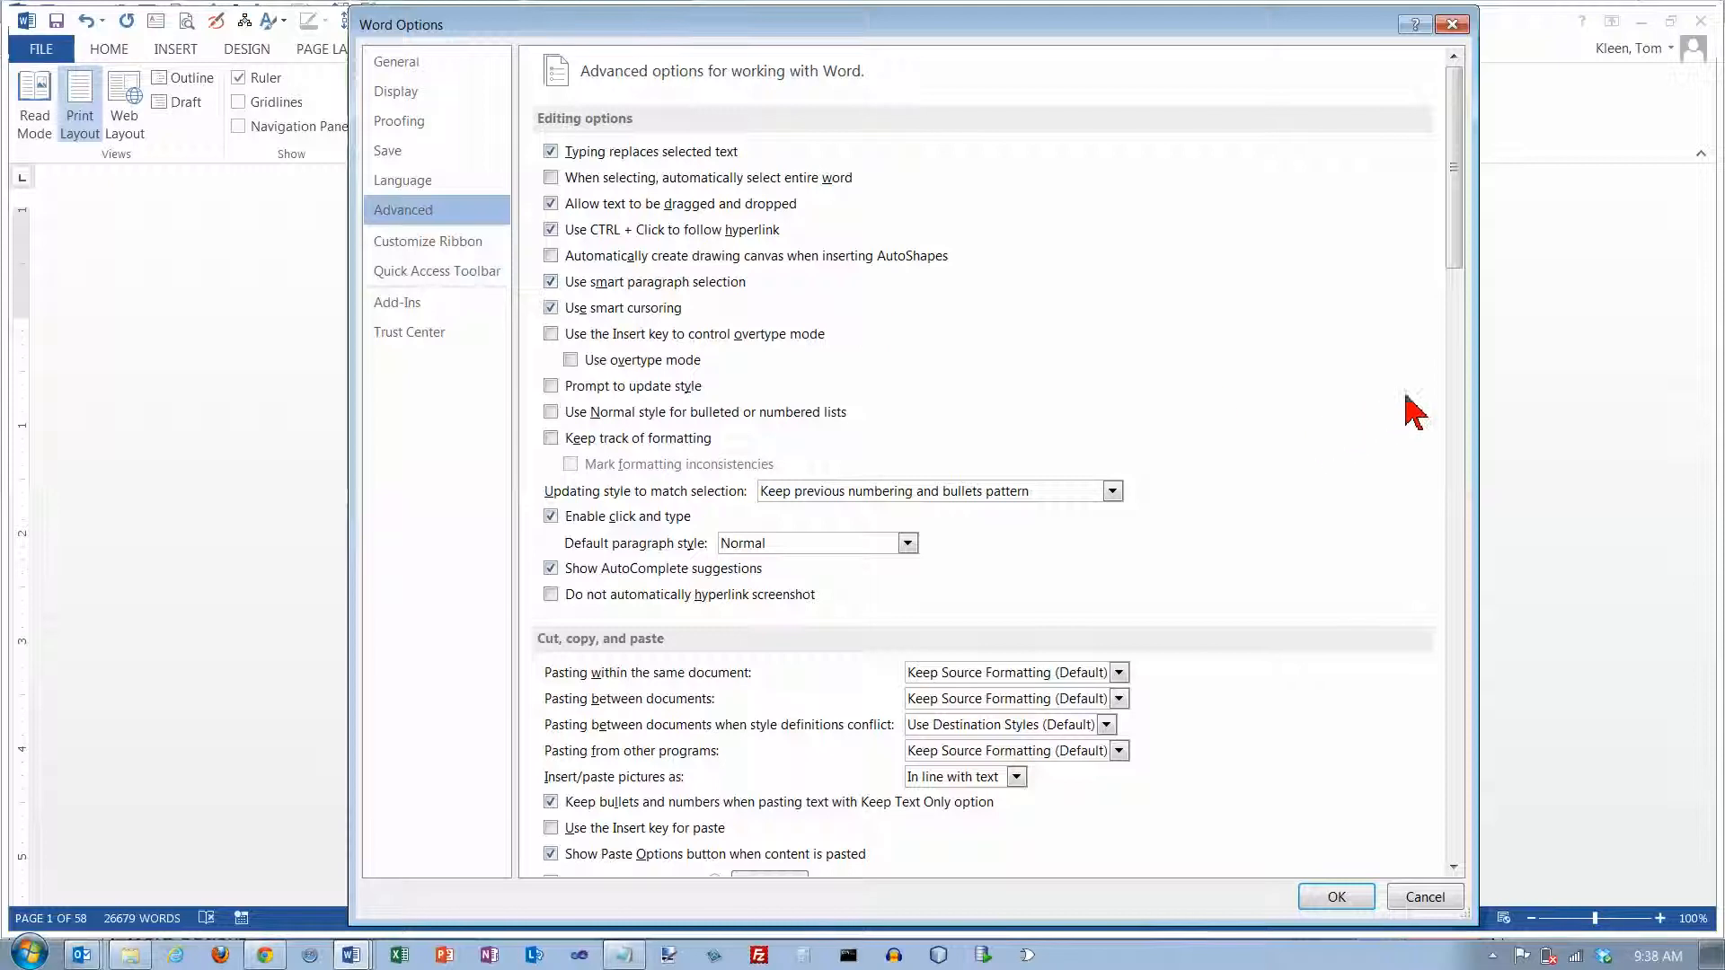
left_click_drag(1456, 256, 1450, 214)
left_click(438, 256)
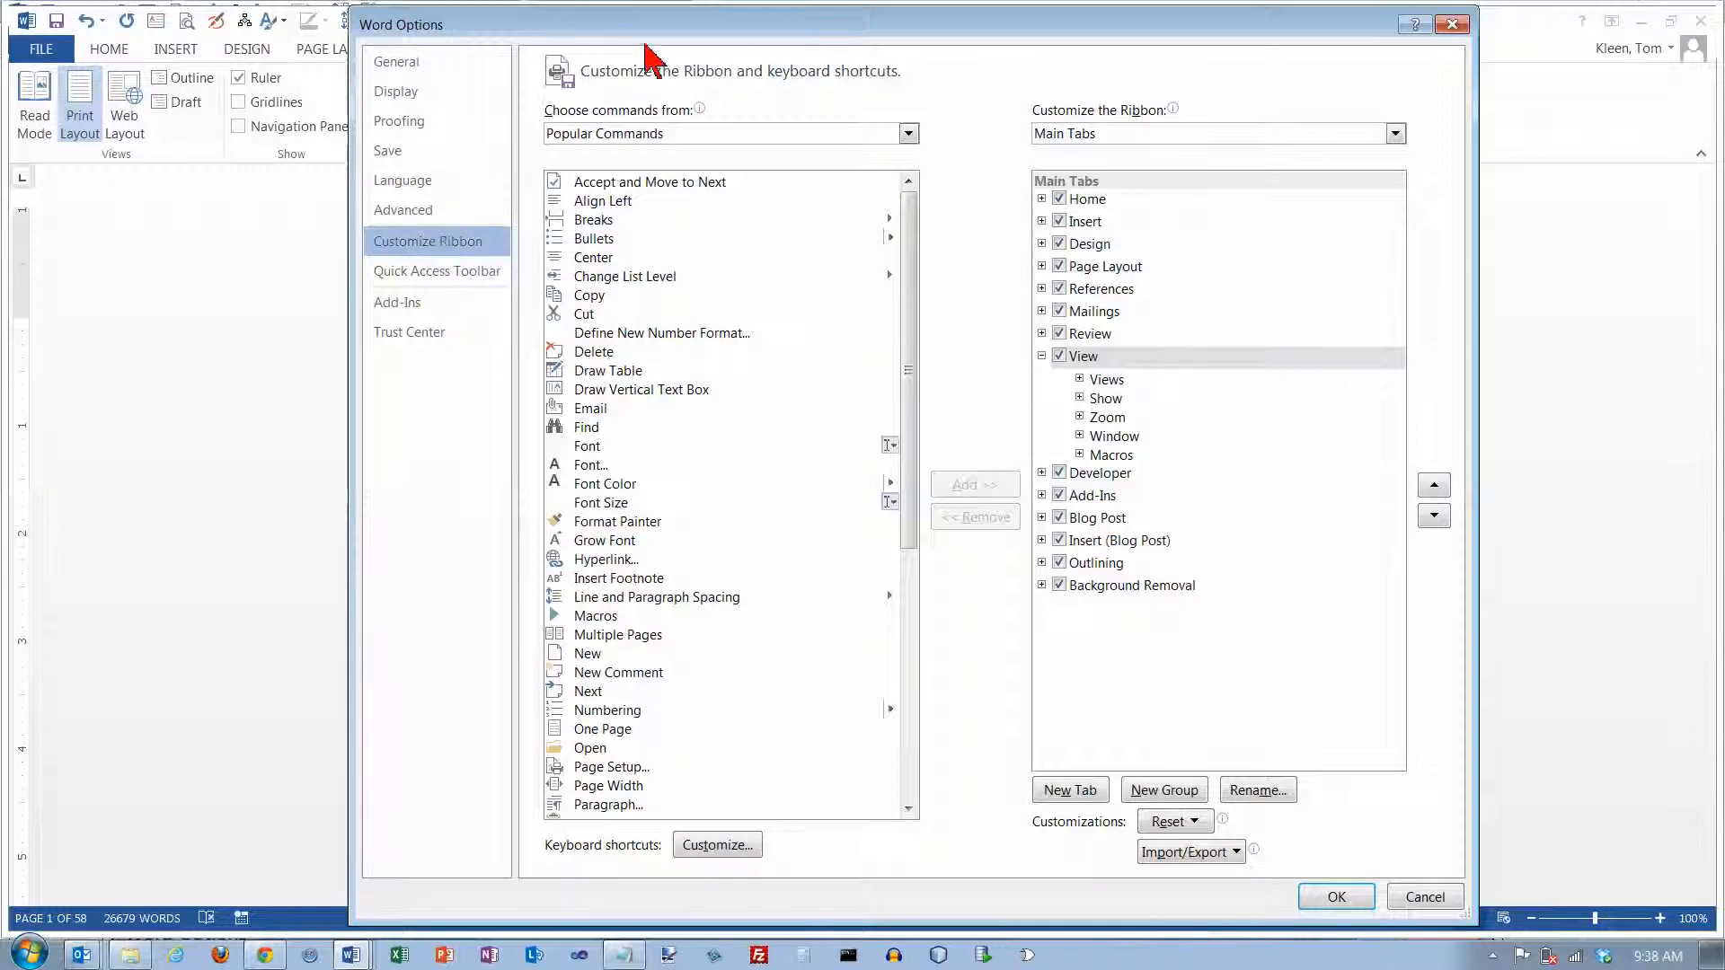
left_click_drag(647, 23, 649, 127)
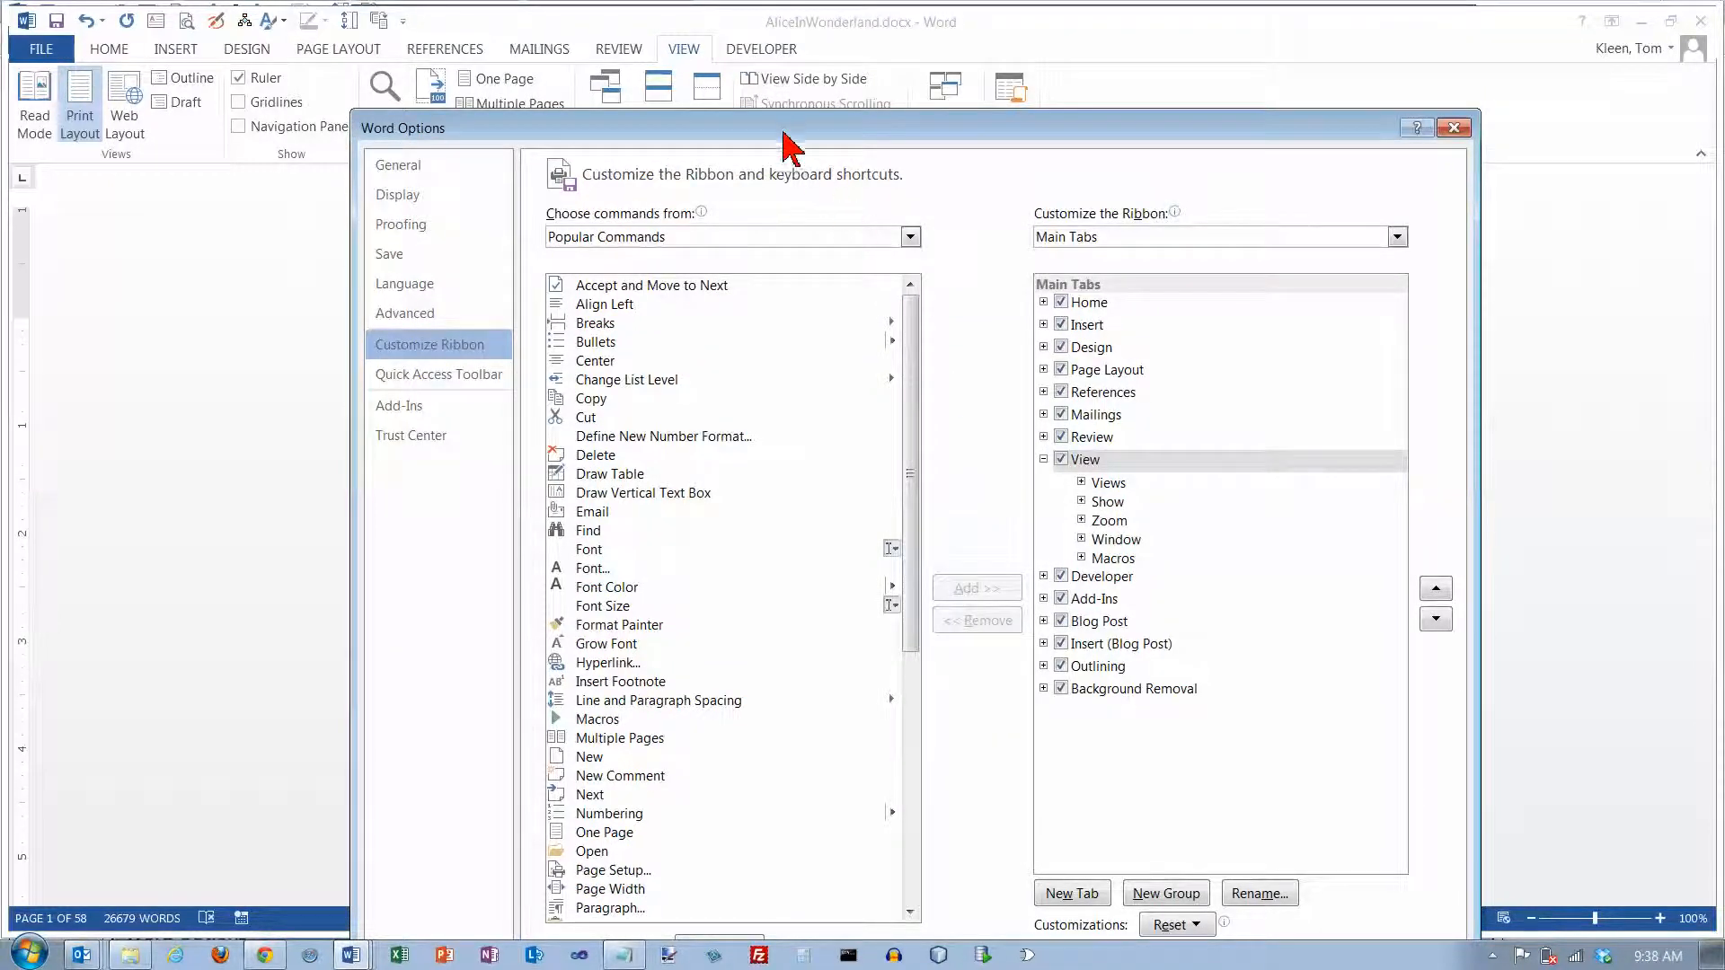
left_click_drag(781, 132, 790, 39)
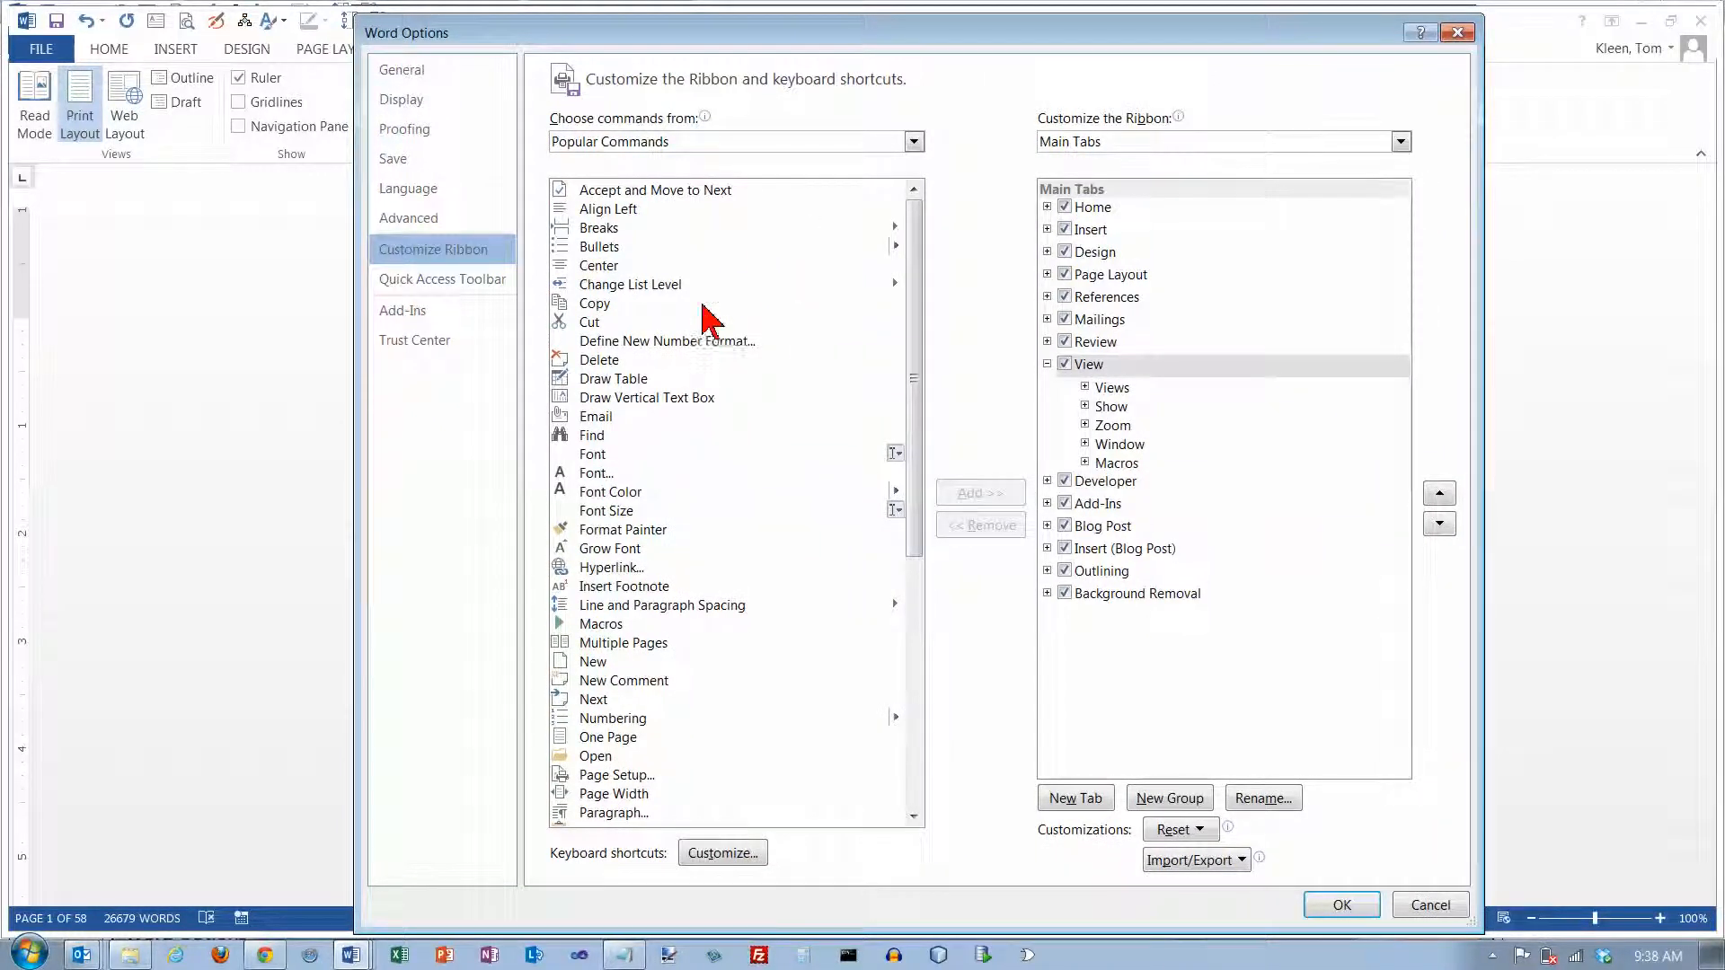
Examine the Quick Access Toolbar customization, comparing its command list with the toolbar behind the dialog
left_click(459, 284)
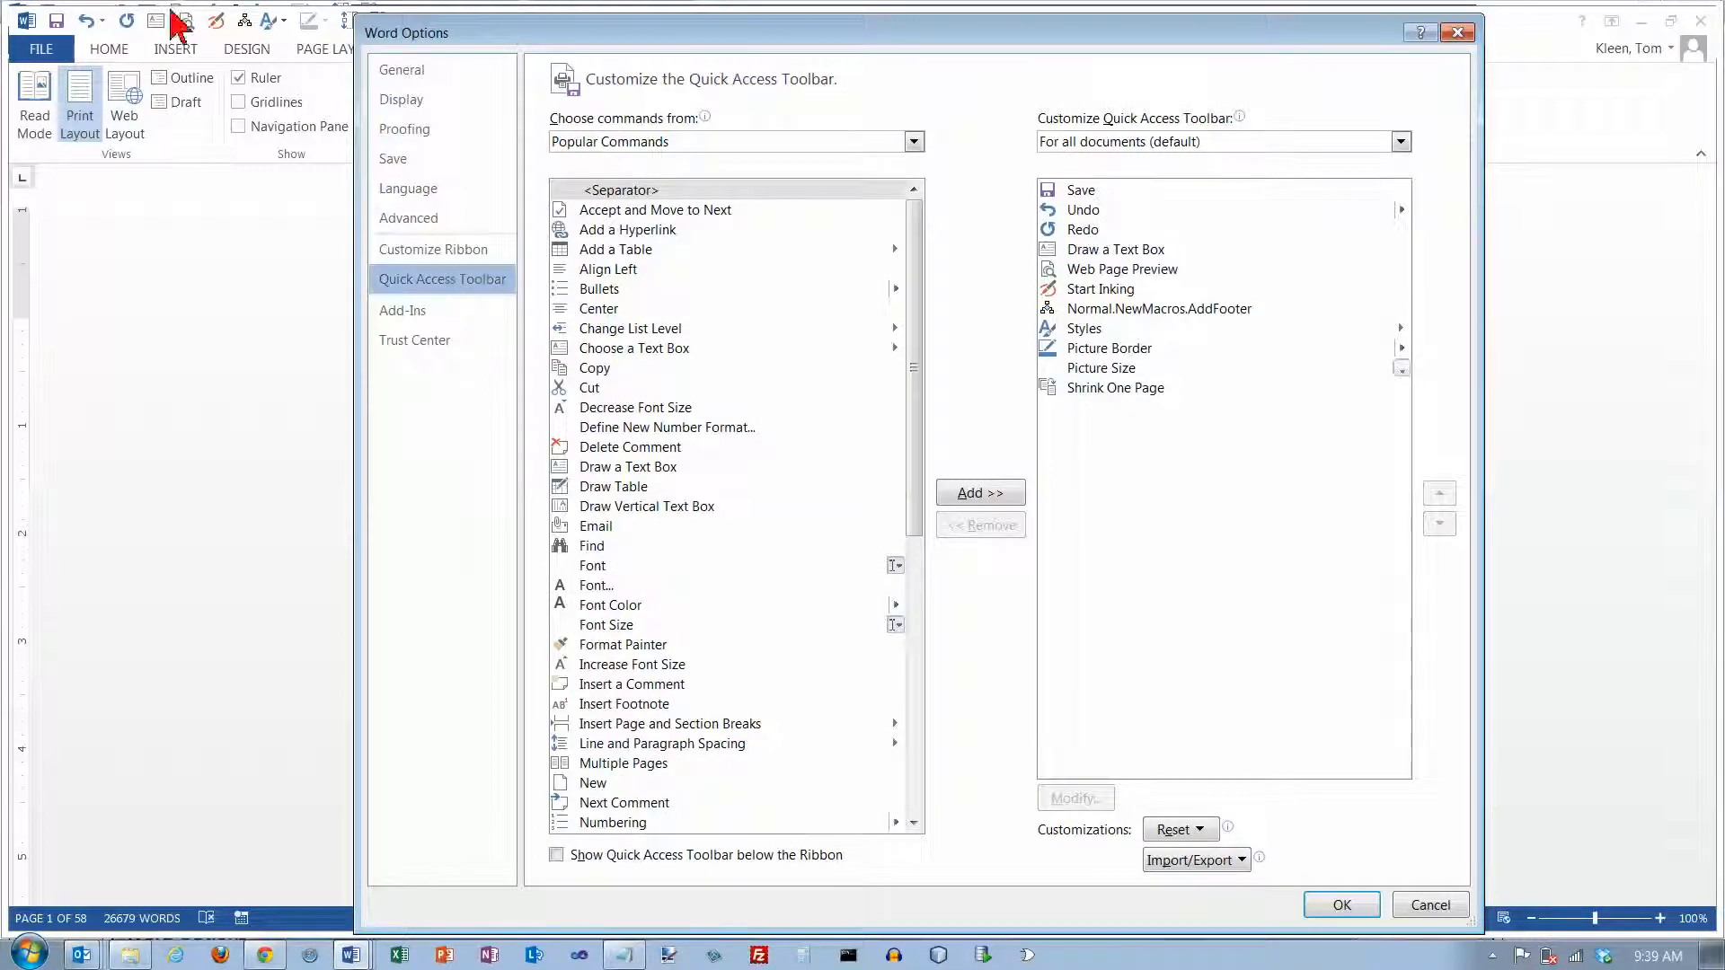
left_click_drag(462, 37, 683, 40)
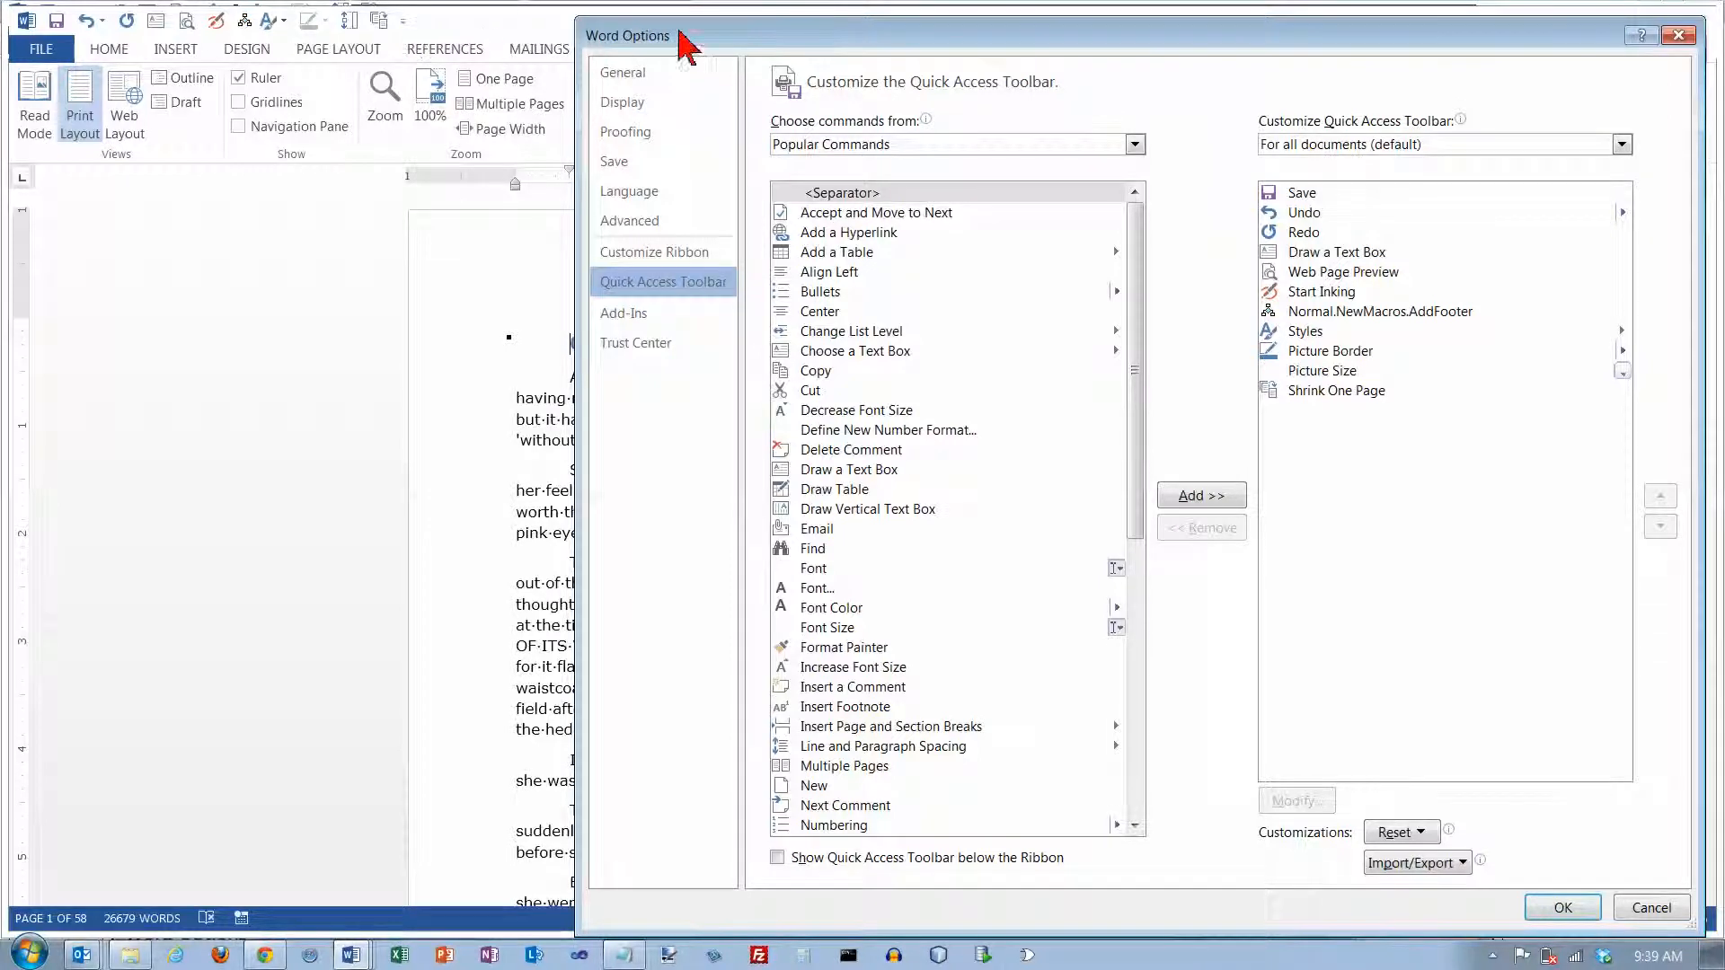
left_click_drag(713, 42, 581, 45)
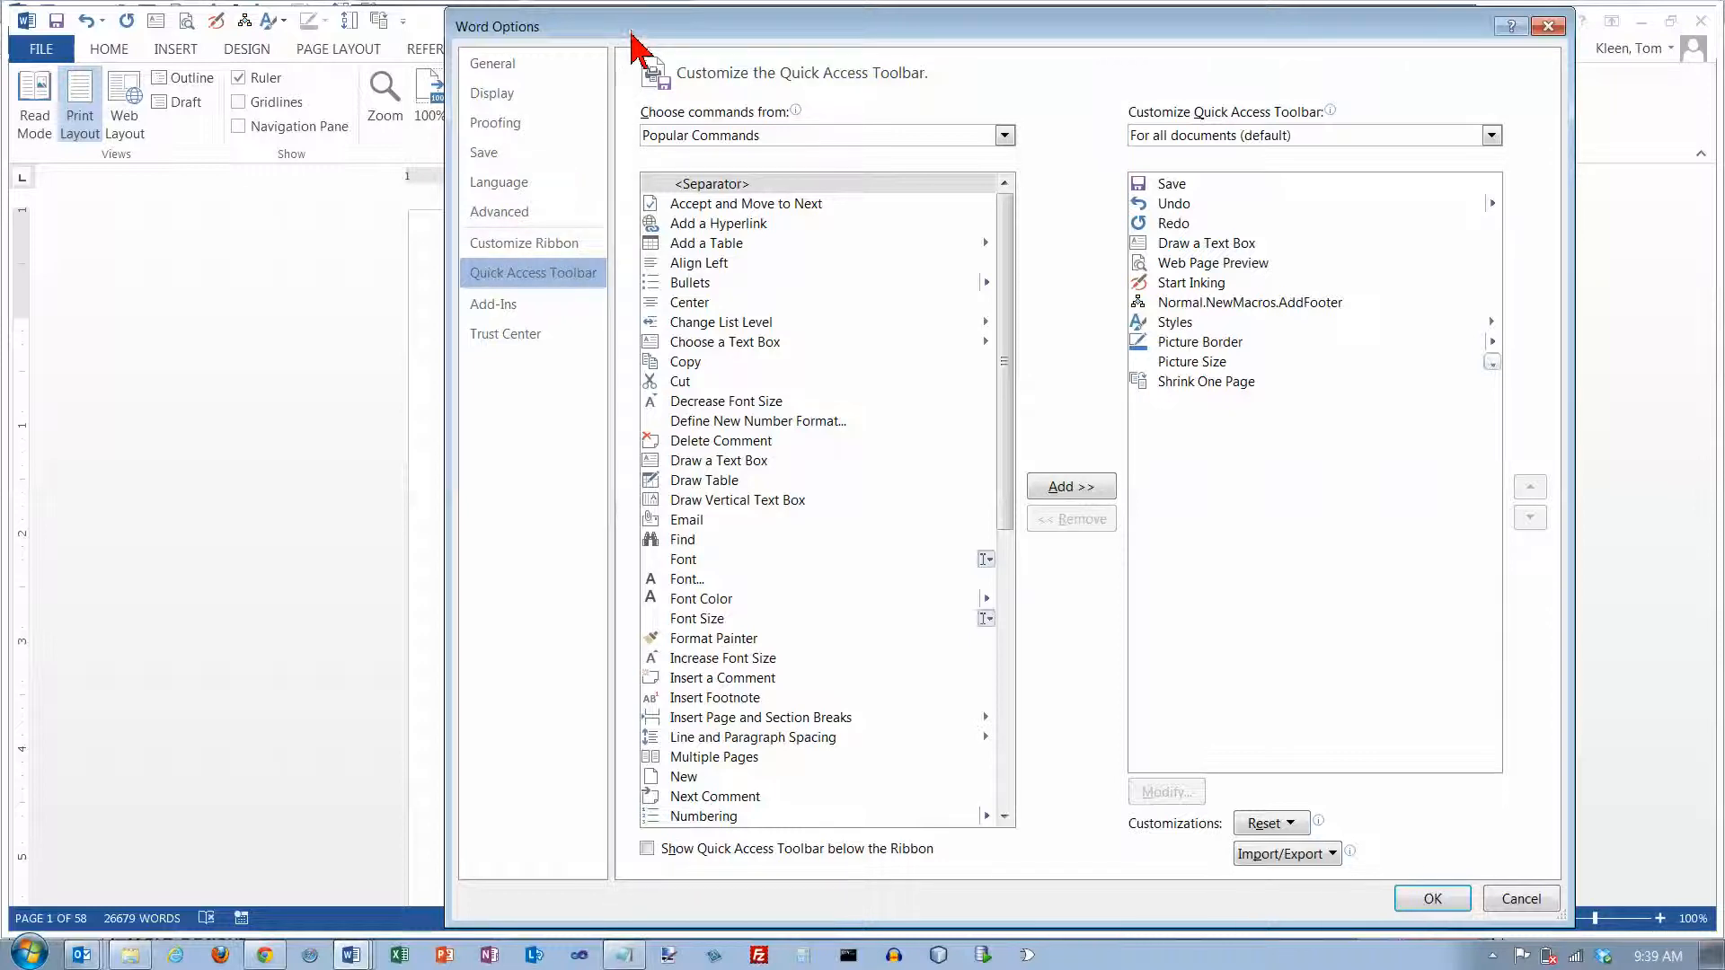
left_click_drag(601, 28, 665, 29)
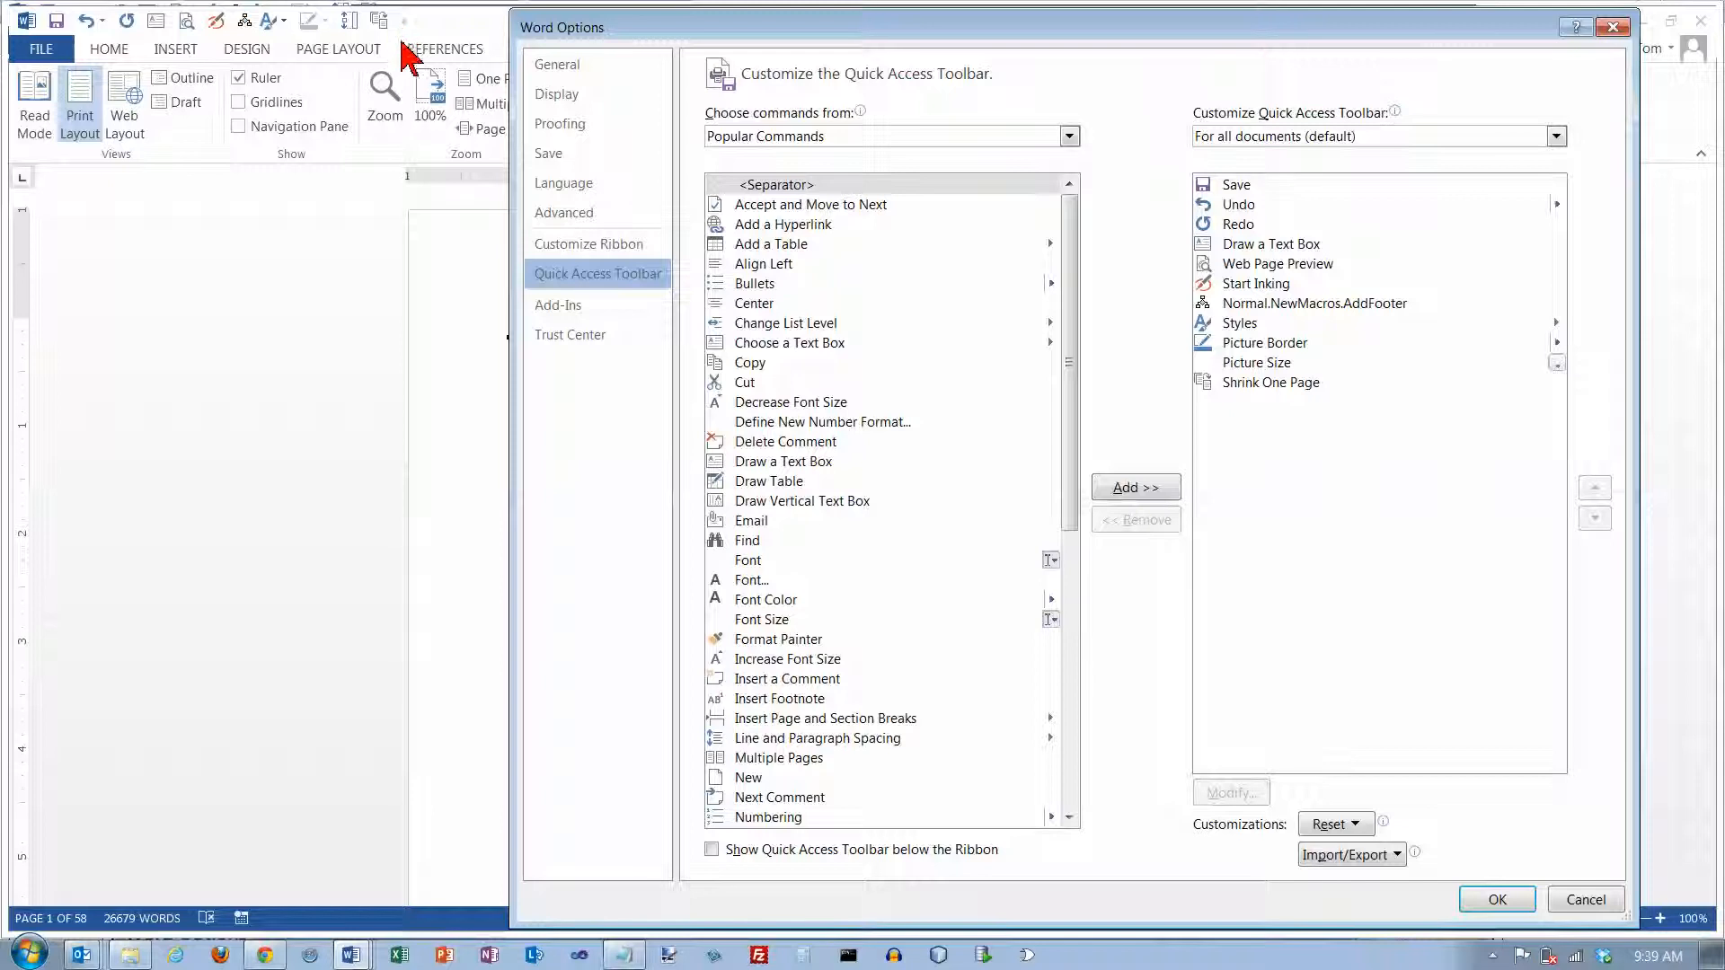
Review the Add-Ins and Trust Center options, and save all Word option changes
left_click(579, 310)
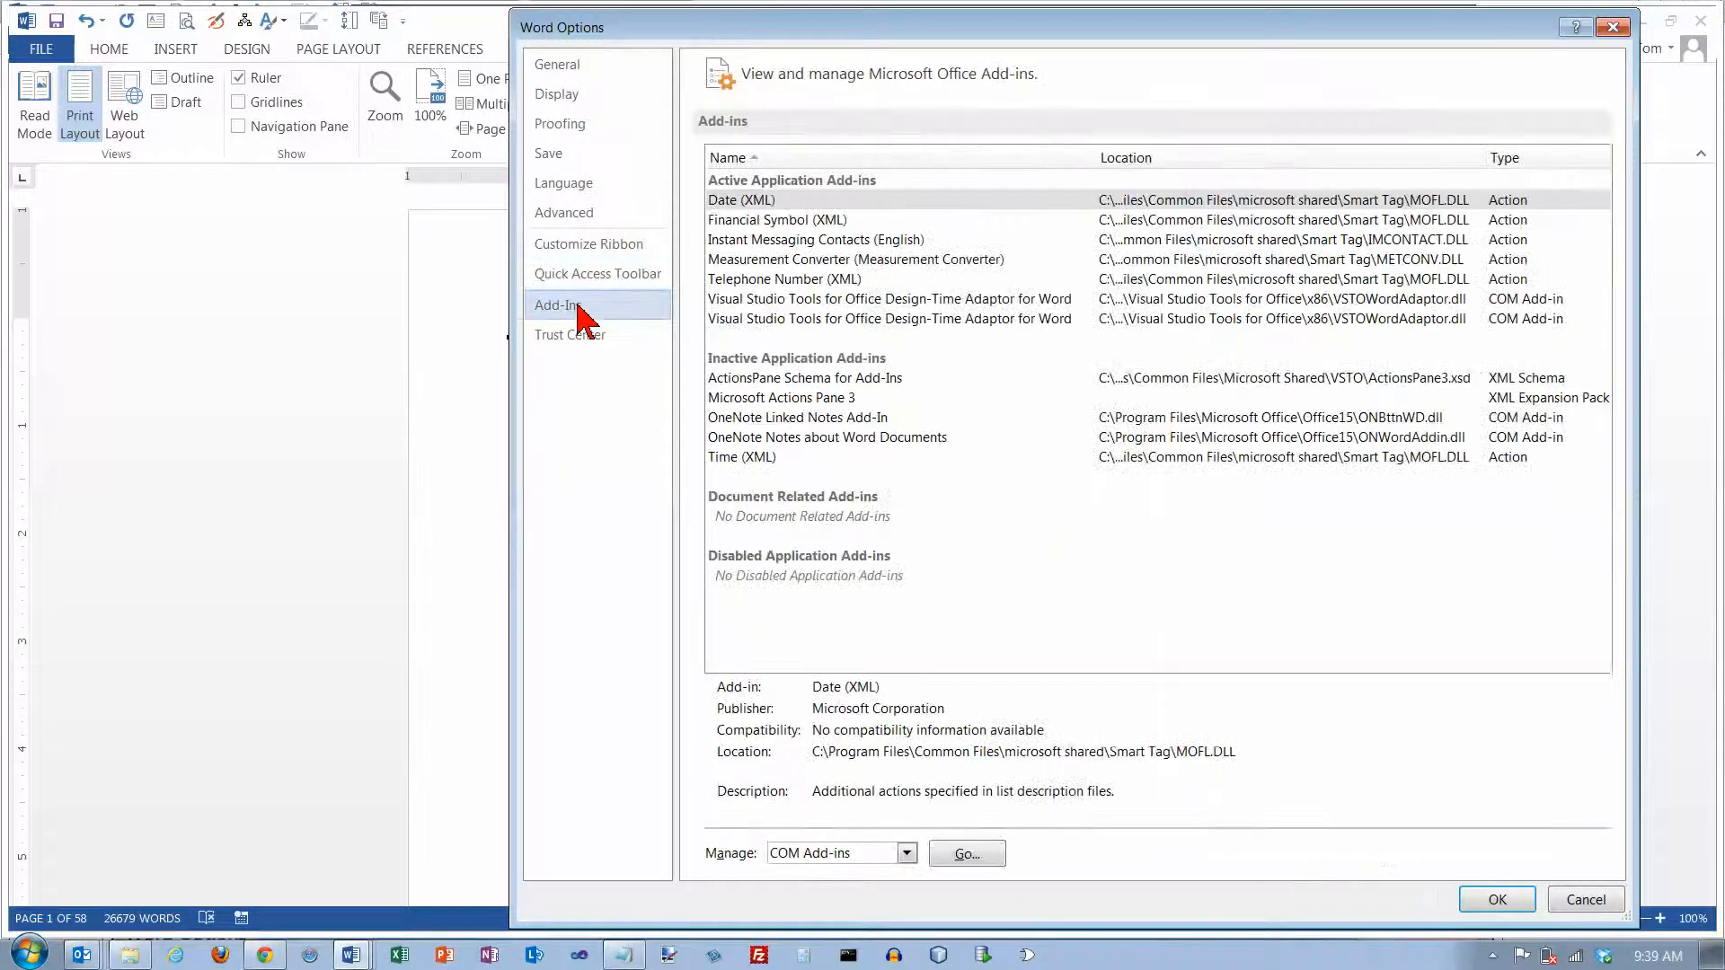
left_click(593, 349)
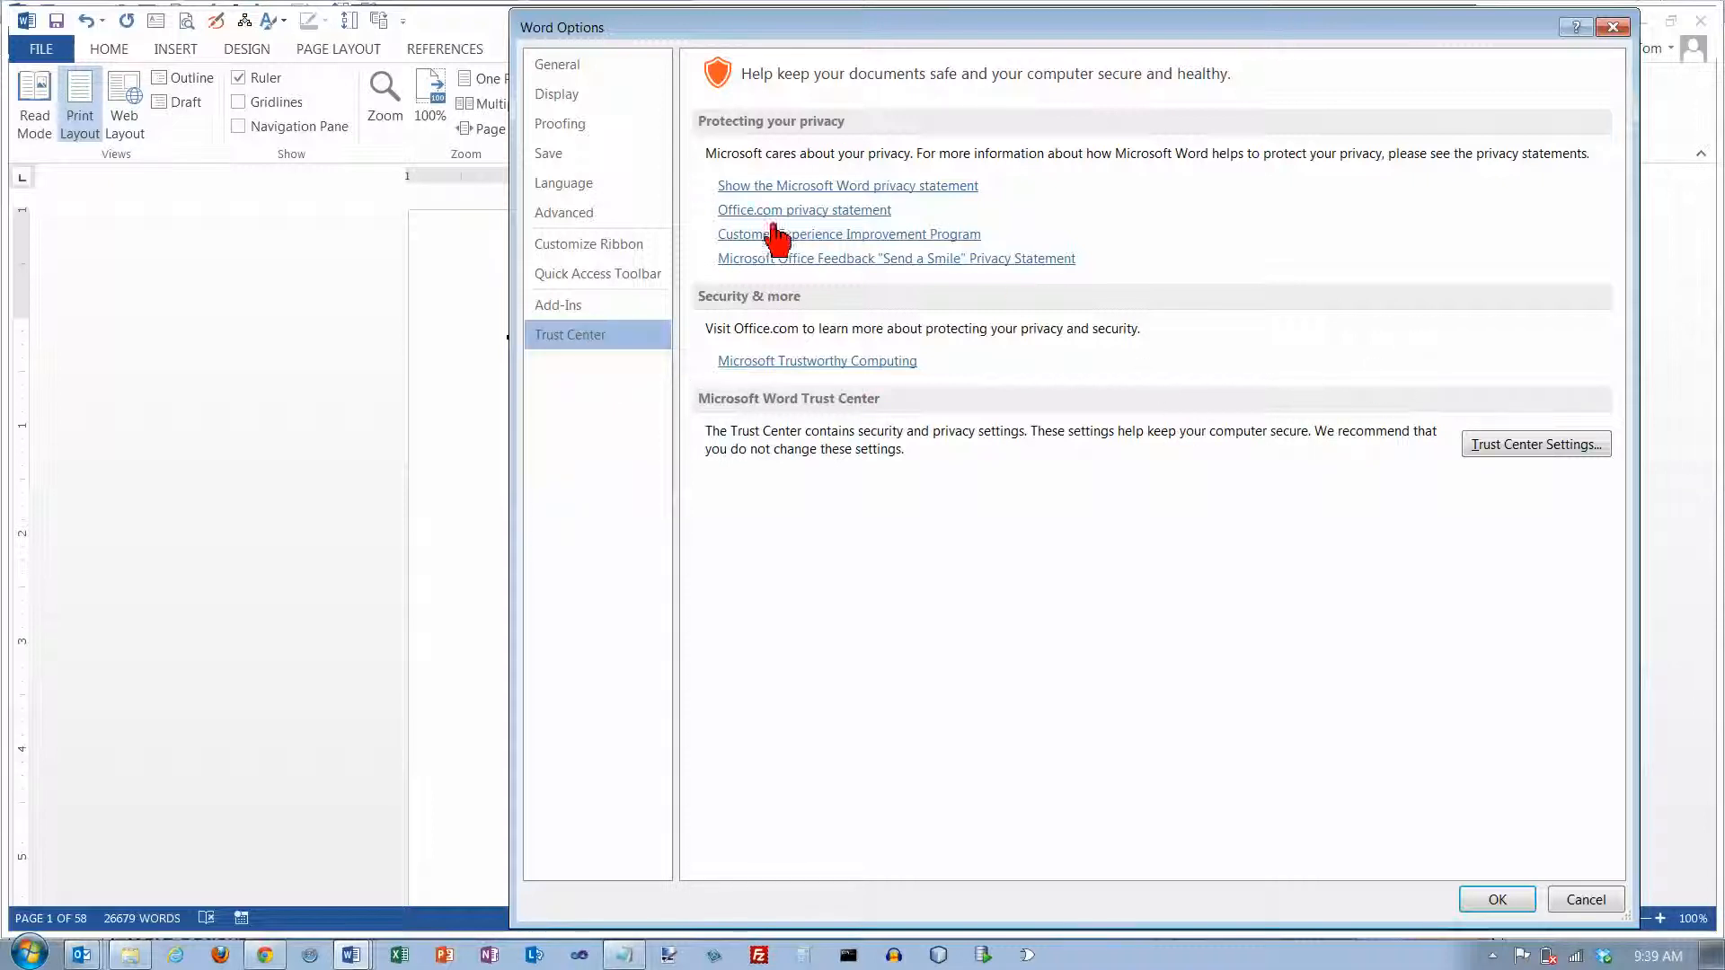
left_click(1517, 896)
left_click(1497, 899)
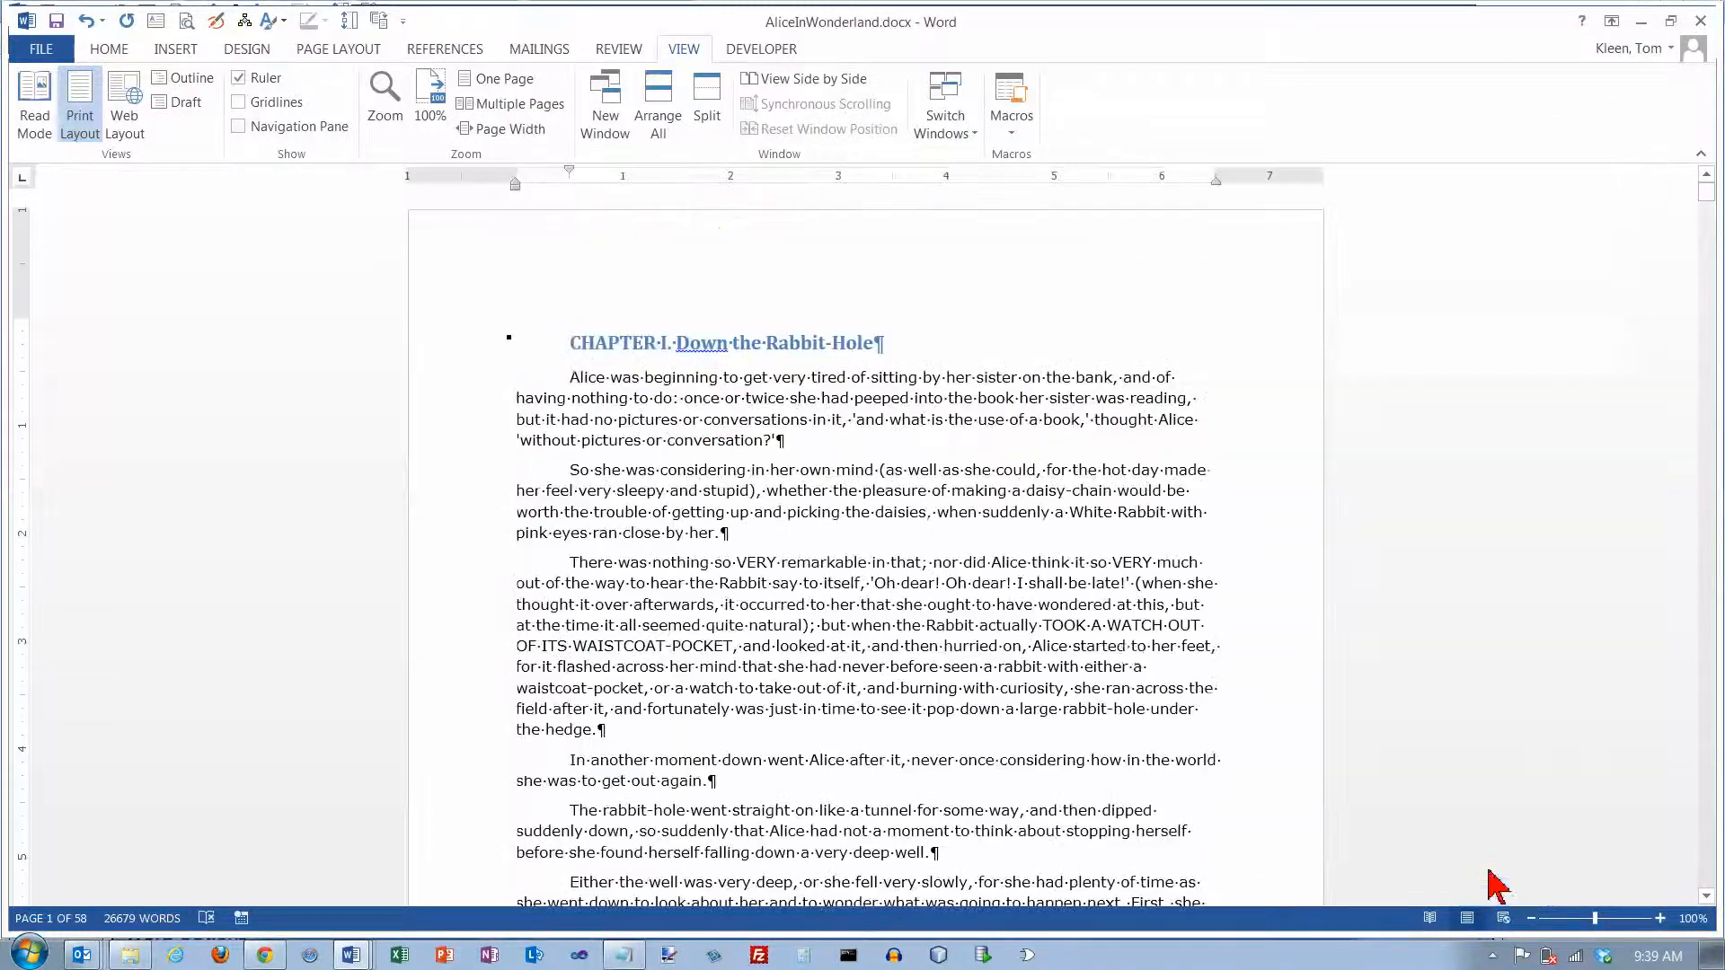